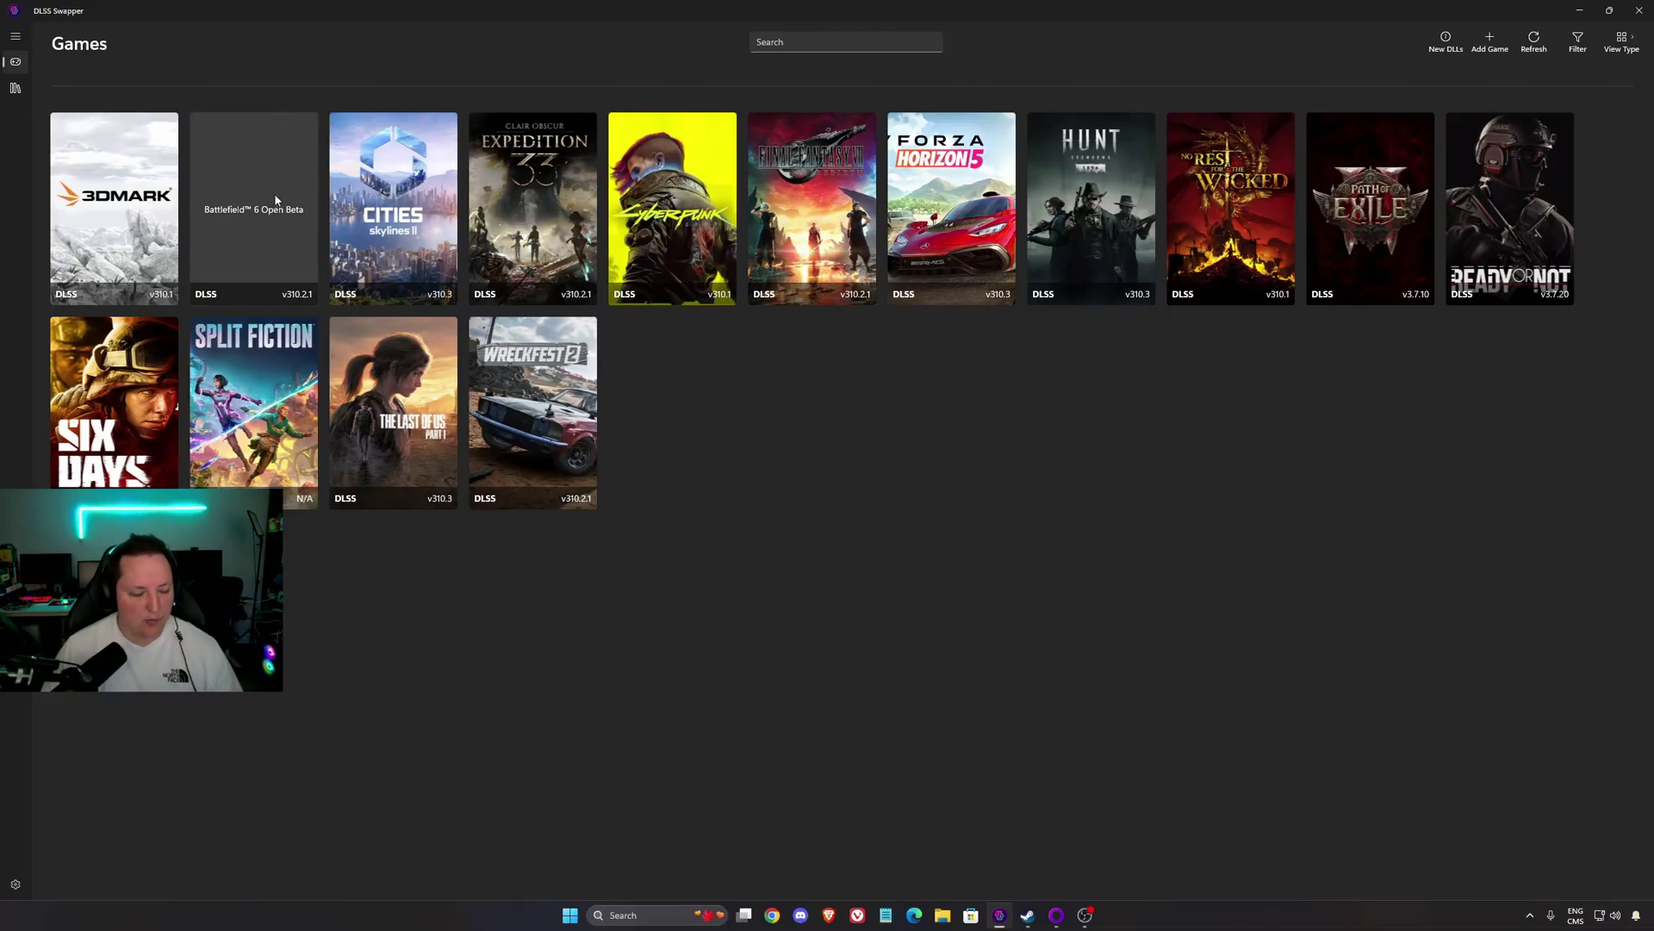
# - Browse the library's available XeSS, DLSS, XeSS Frame Generation and XeLL DLL versions
pyautogui.click(15, 88)
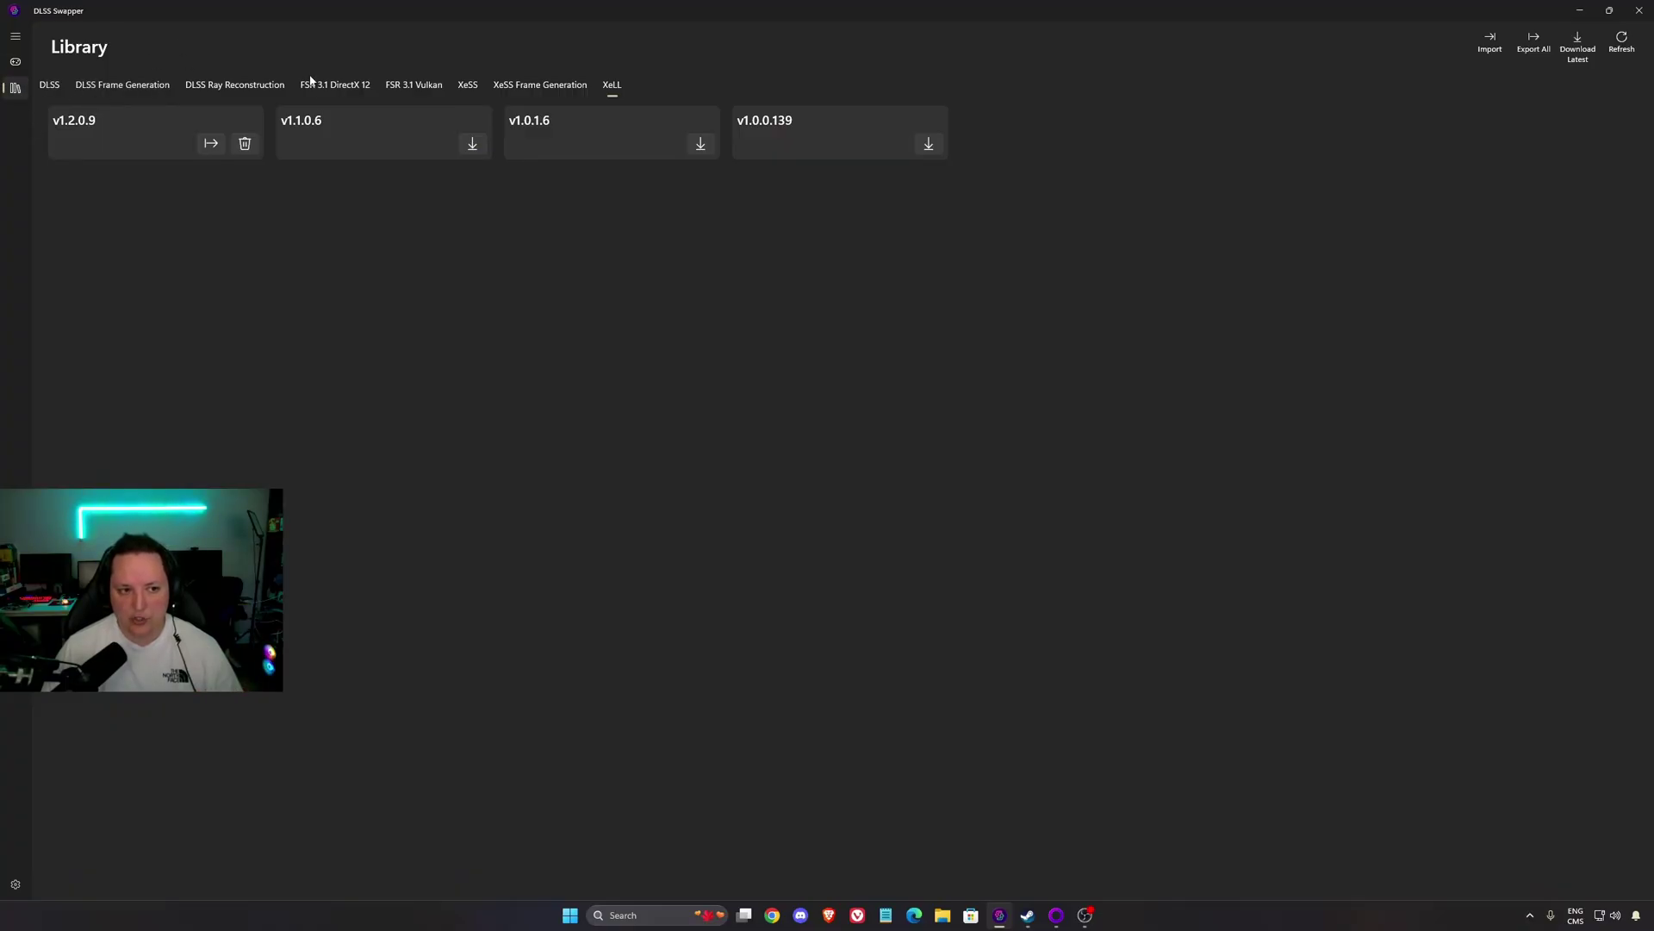
pyautogui.click(468, 84)
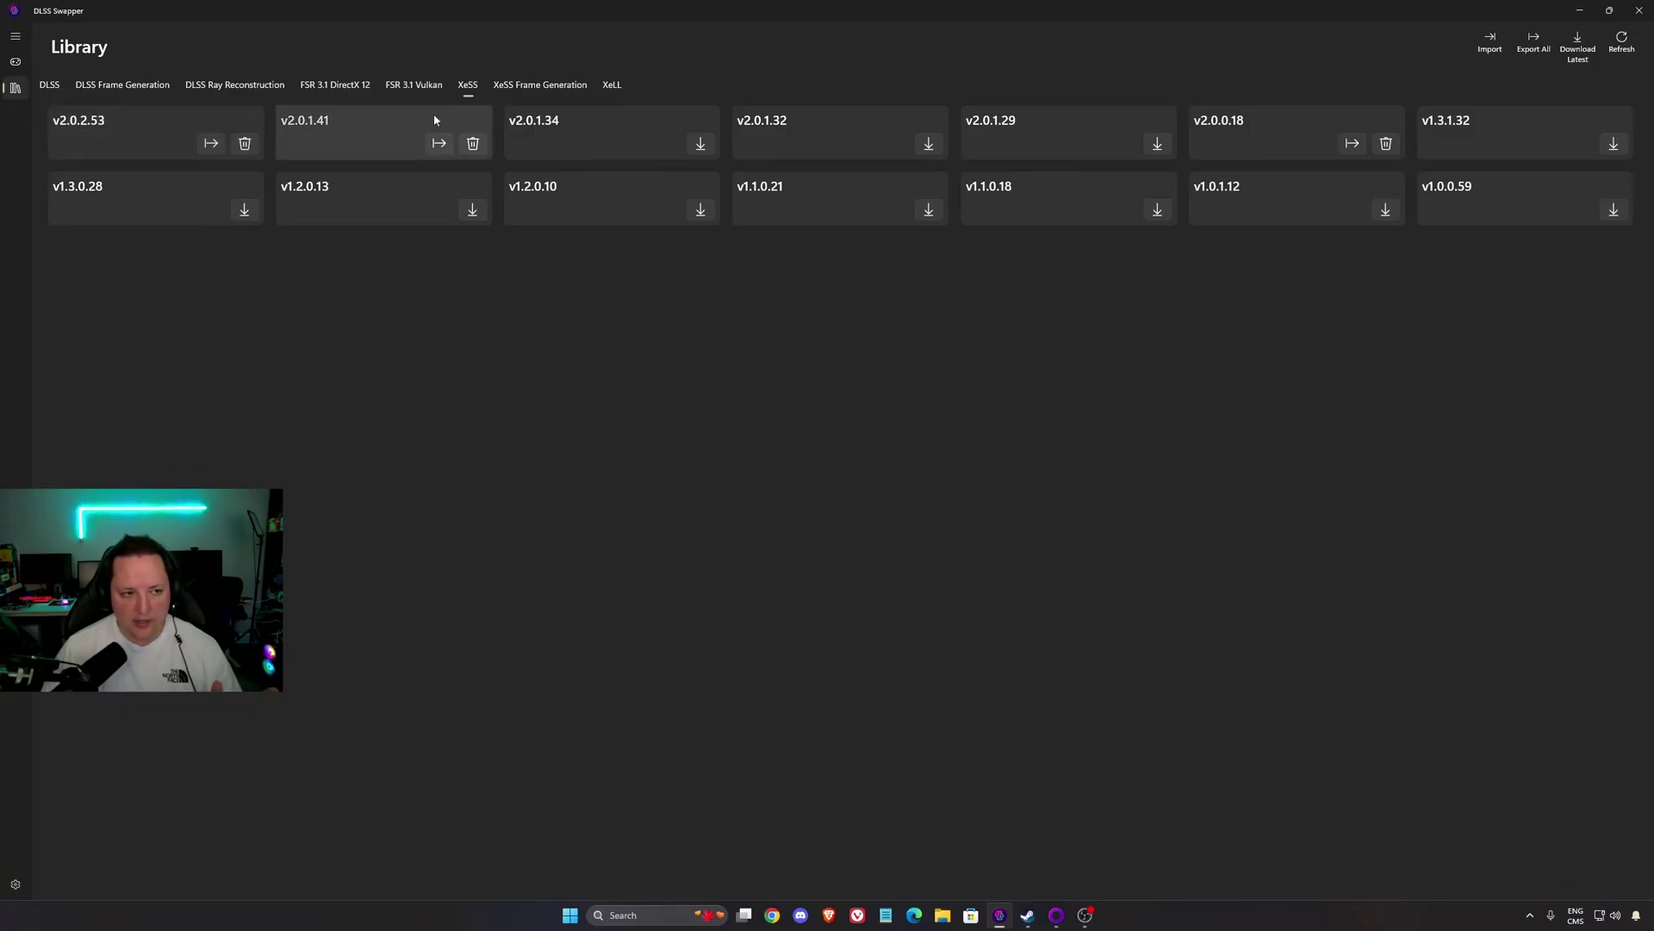
pyautogui.click(49, 85)
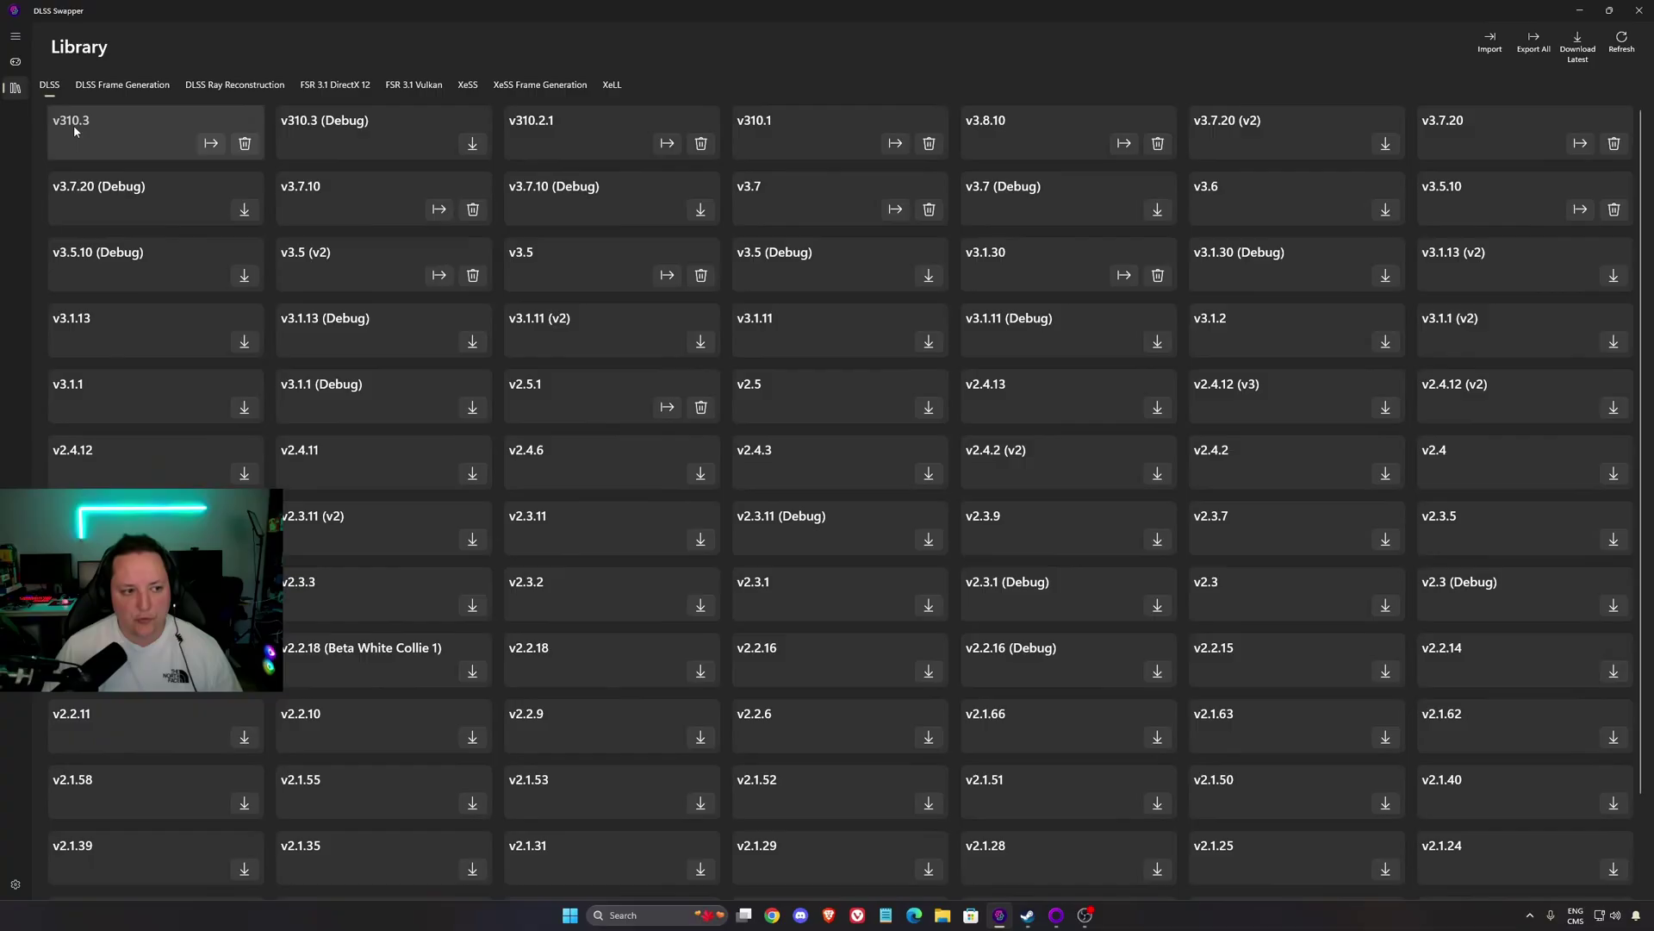
pyautogui.click(468, 85)
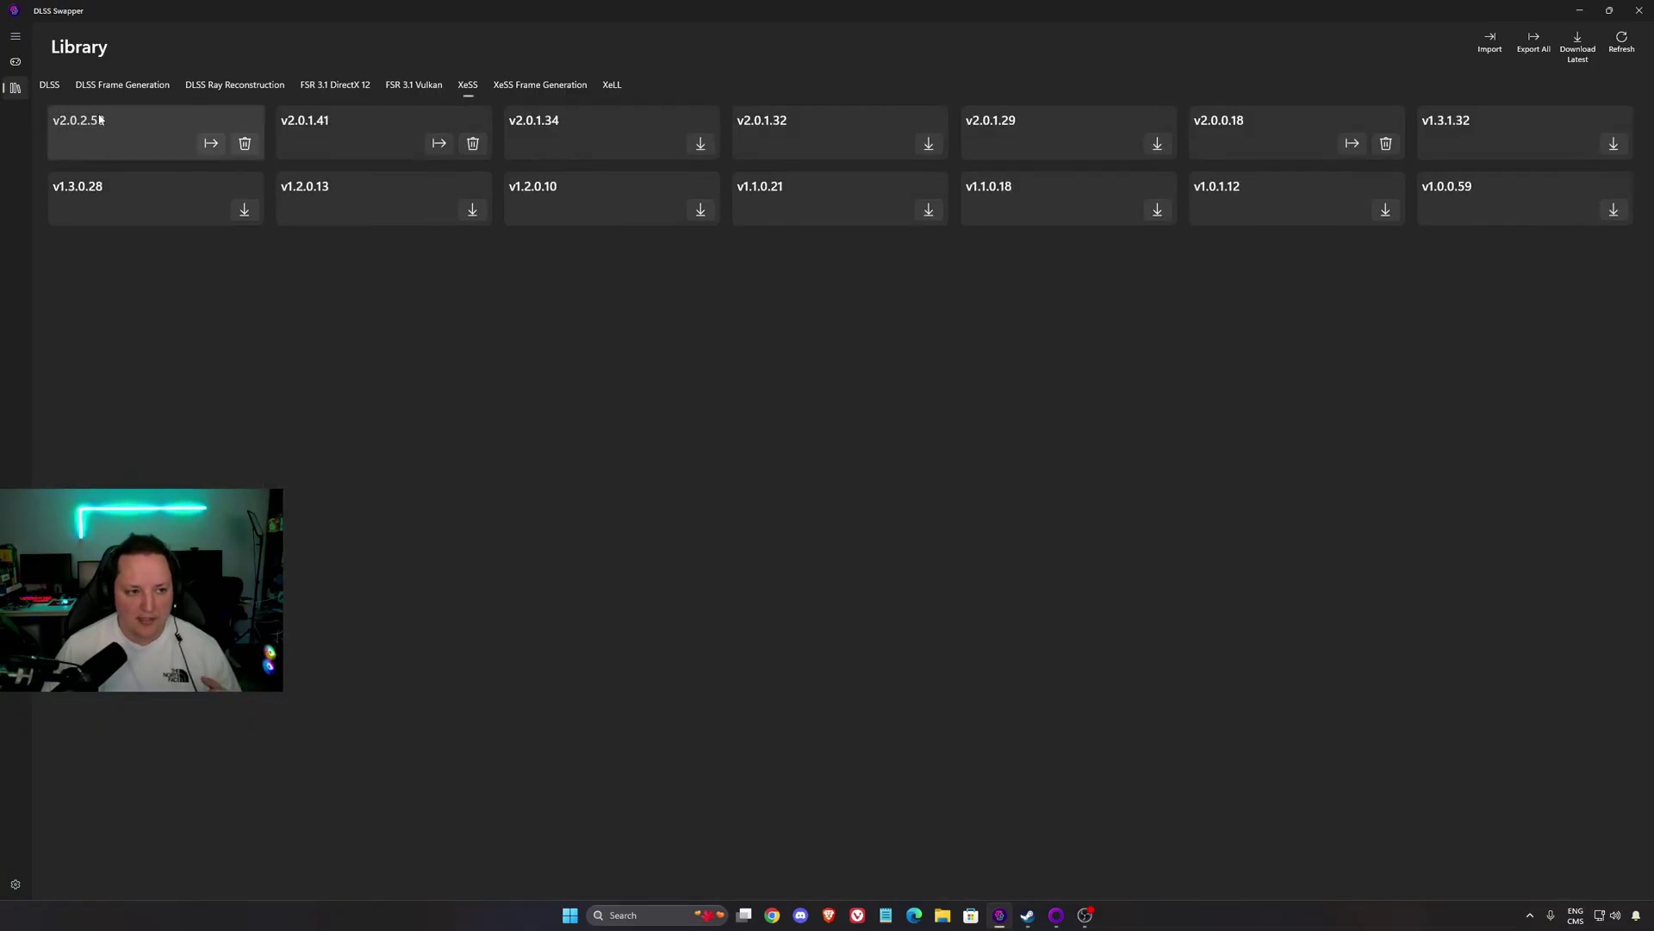
pyautogui.click(540, 85)
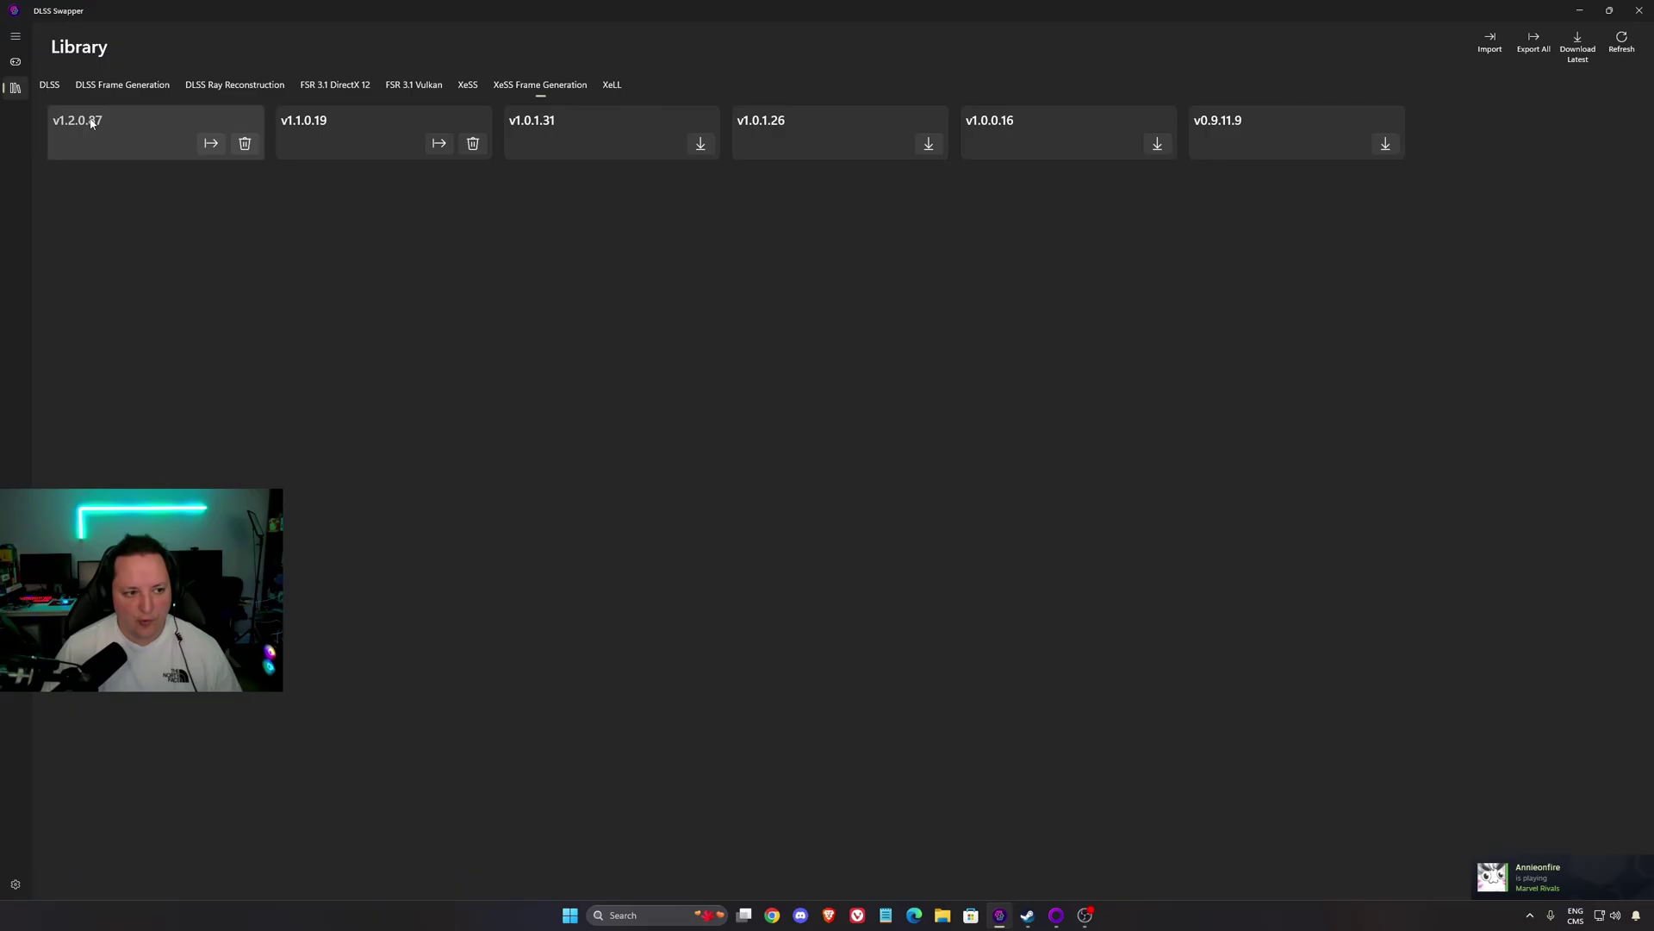
pyautogui.click(612, 87)
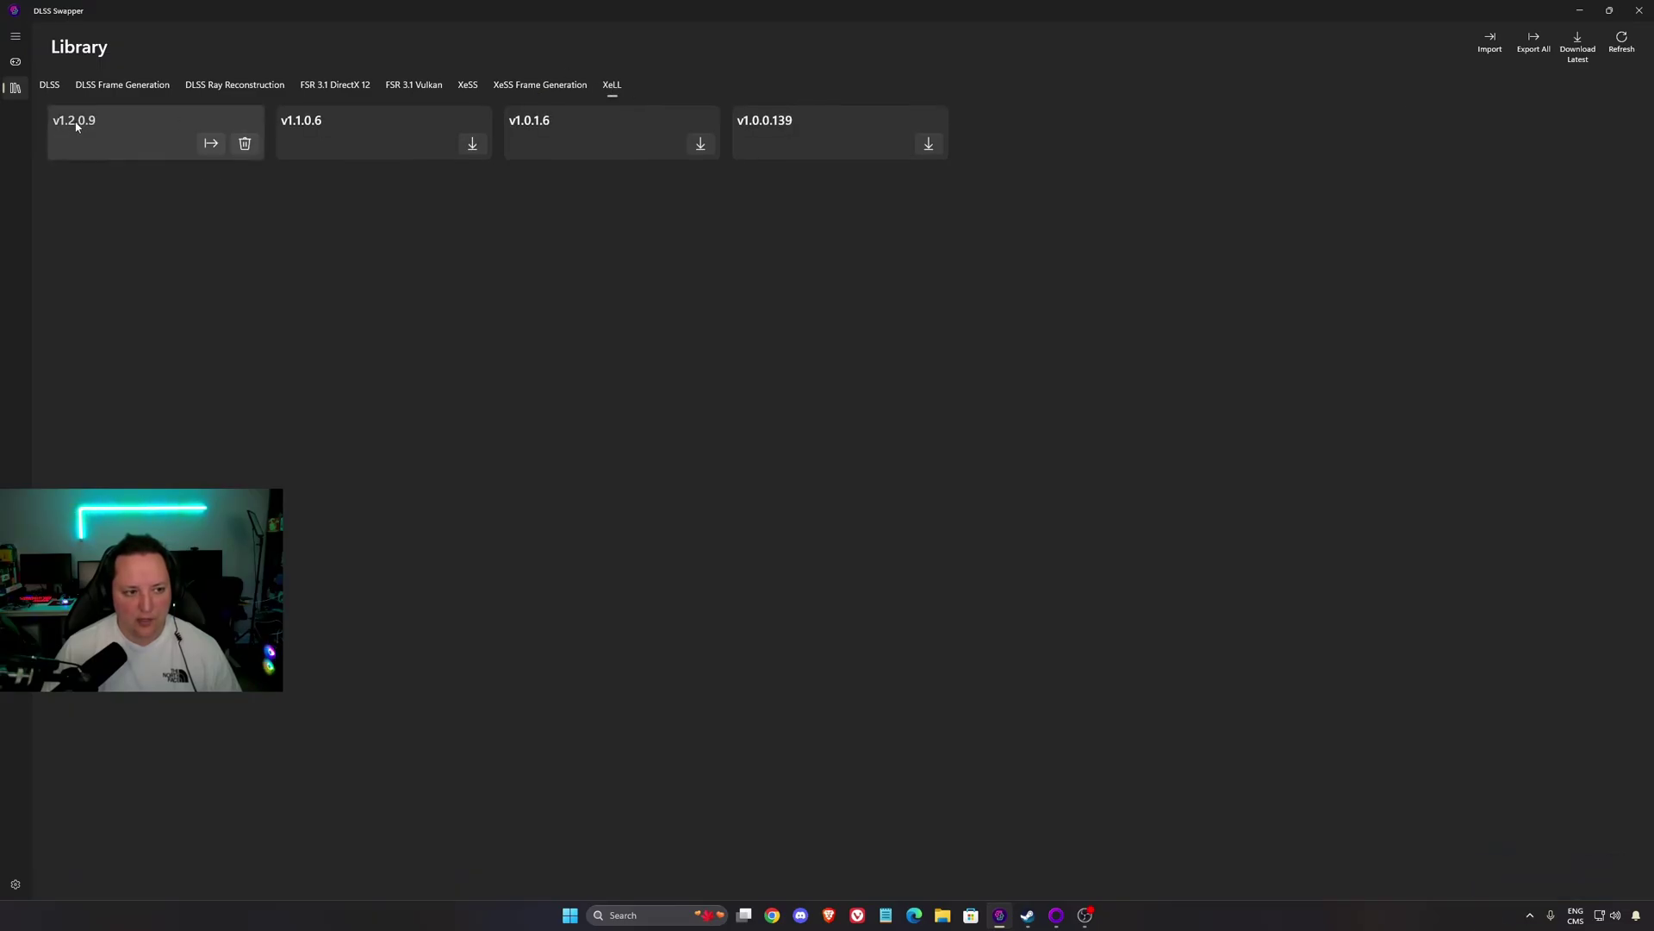
pyautogui.click(17, 63)
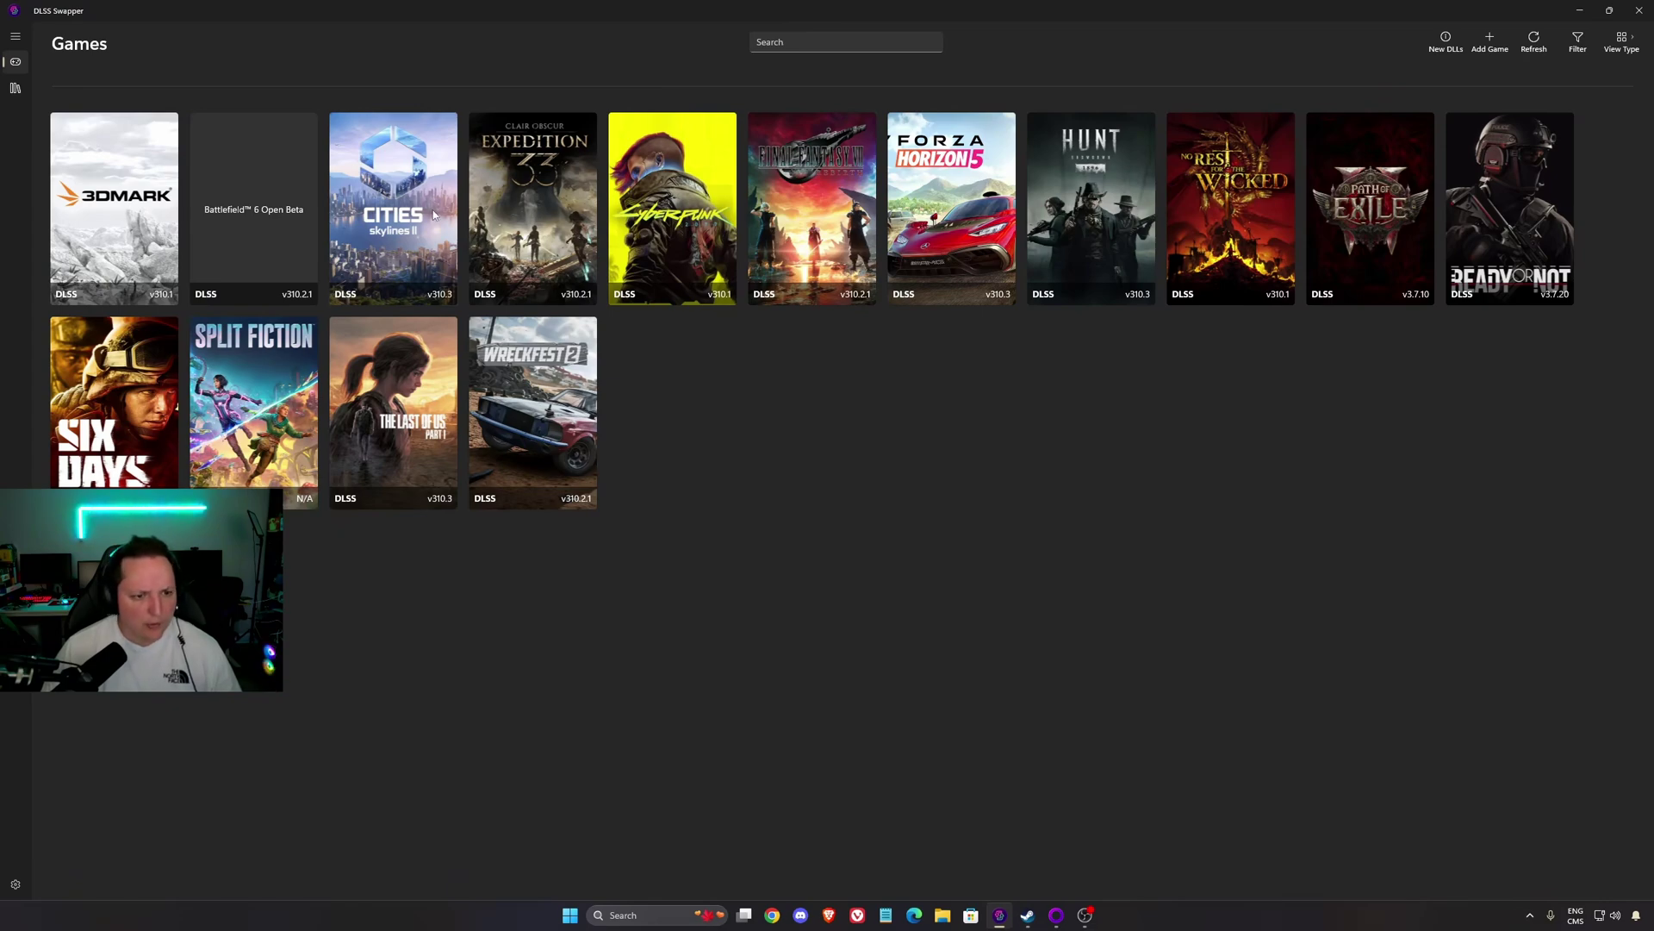
# - Open Cyberpunk 2077's details and swap in XeSS v2.0.2.53
pyautogui.click(727, 226)
pyautogui.press('Escape')
pyautogui.click(678, 219)
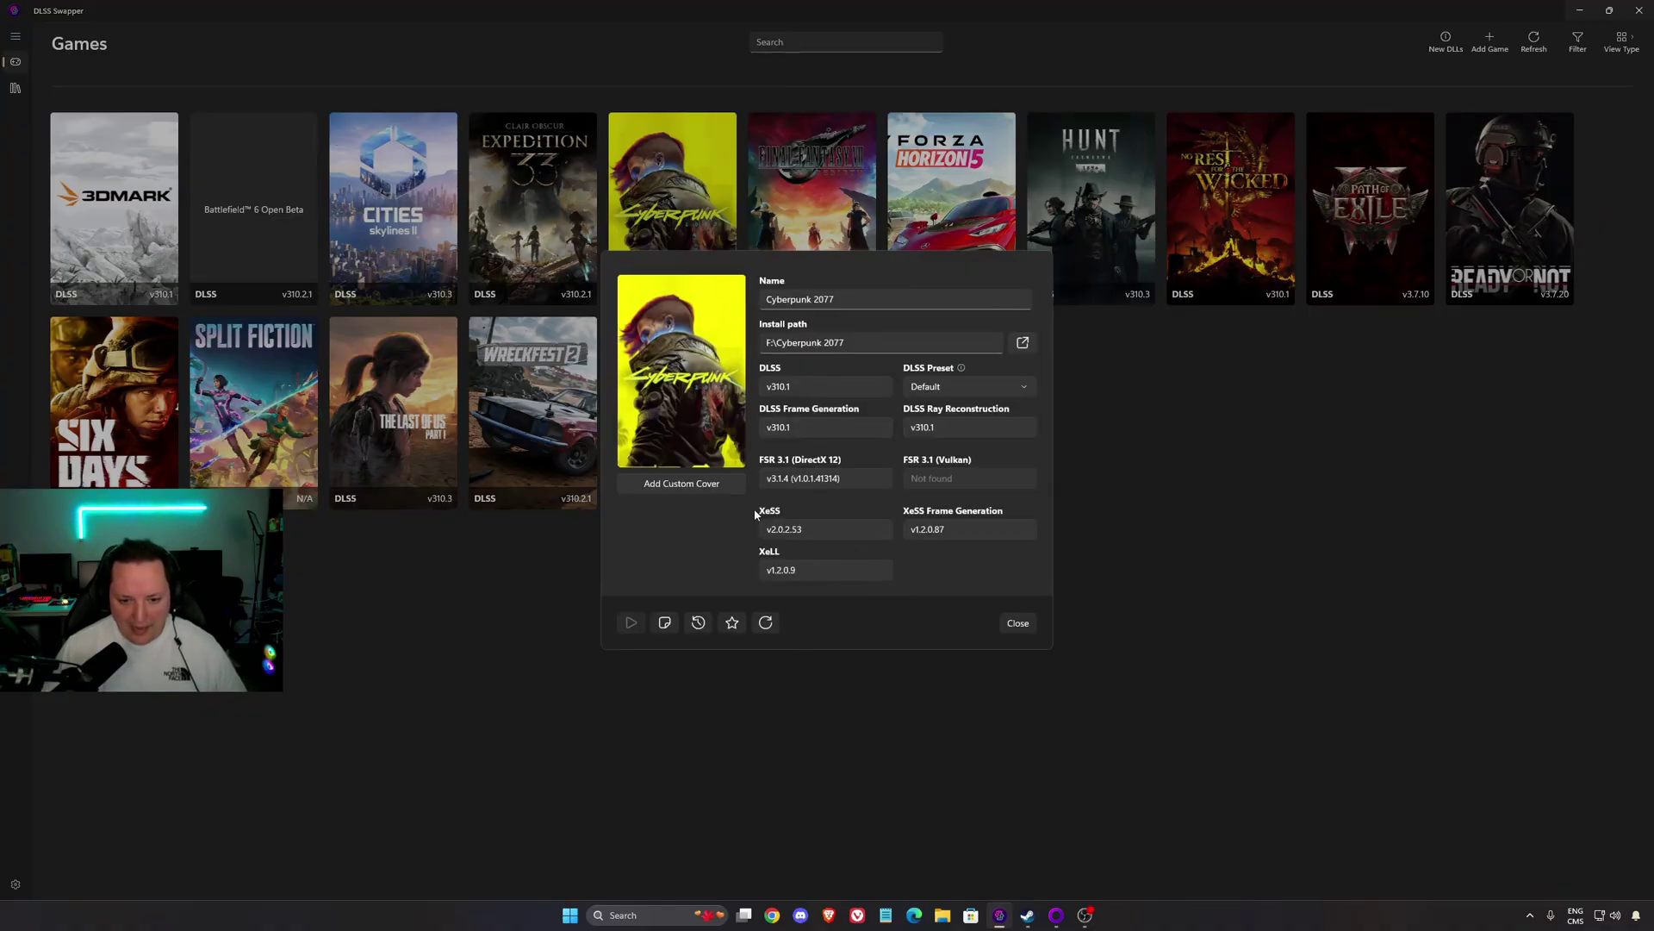
pyautogui.click(823, 529)
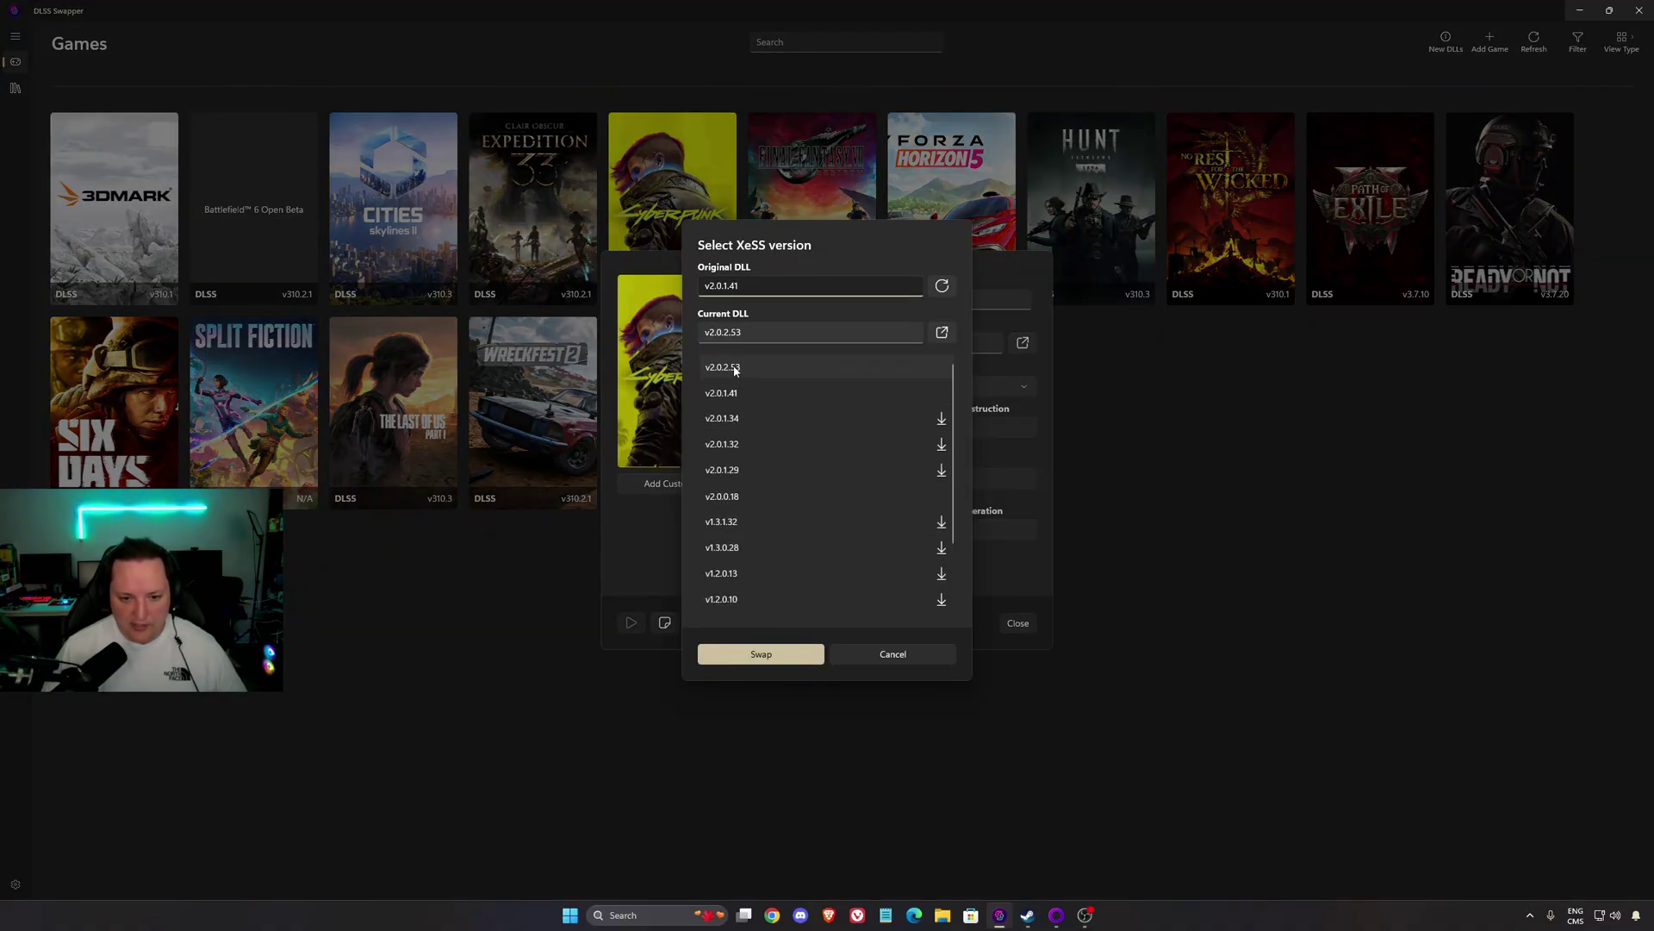
pyautogui.click(798, 653)
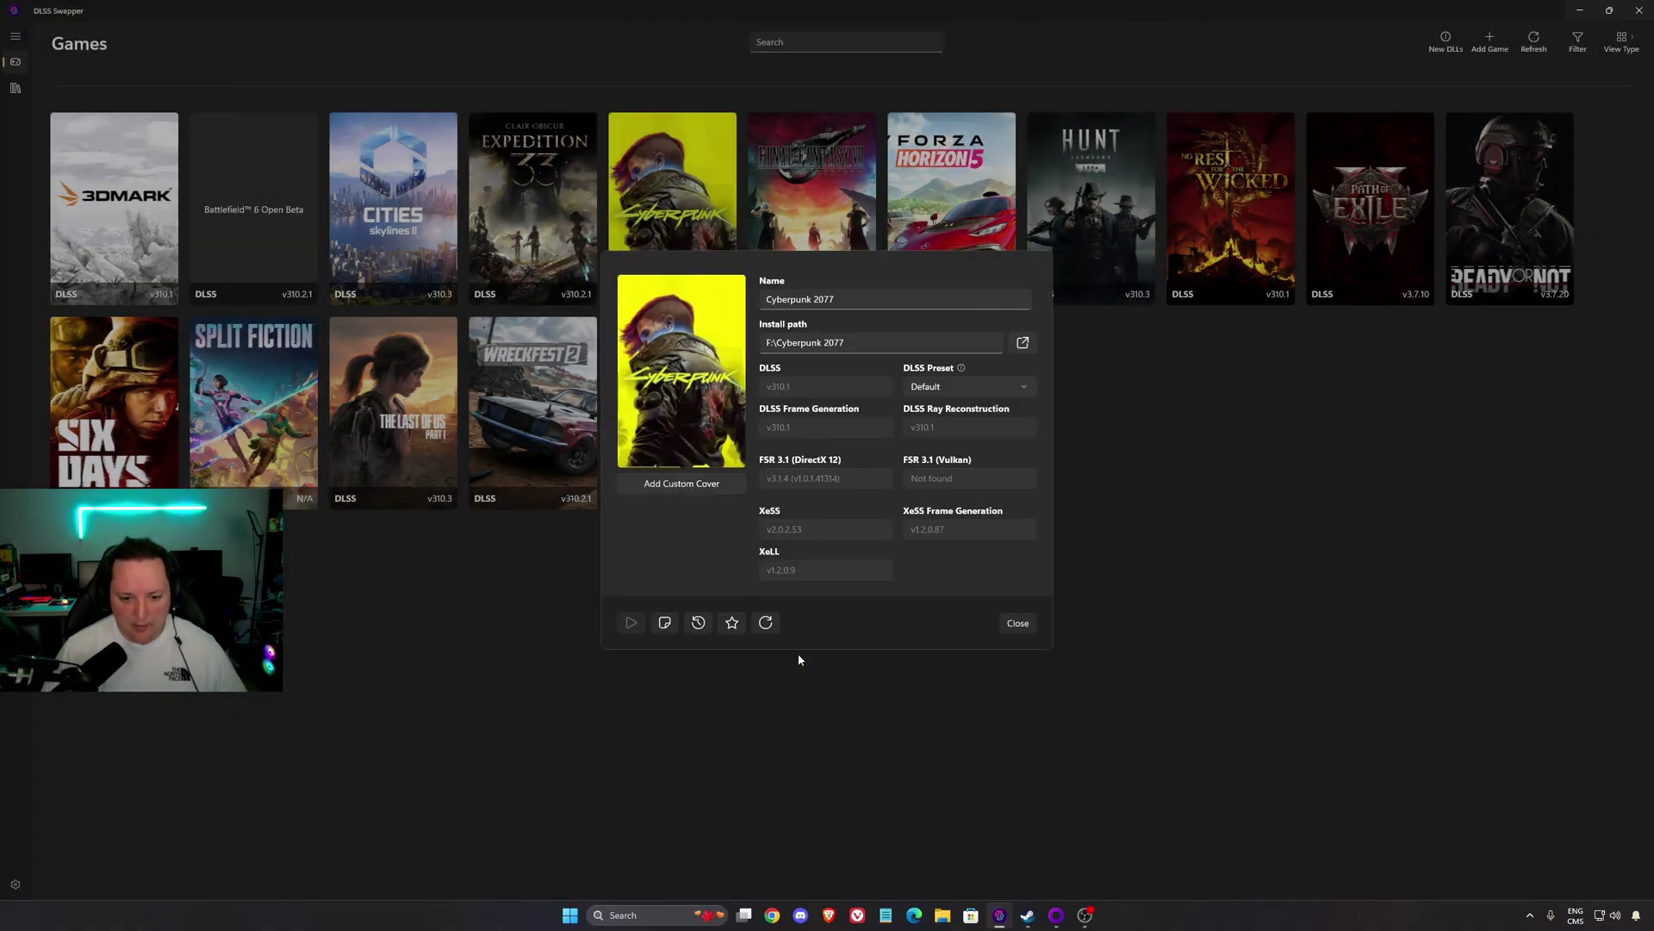
# - Swap in XeSS Frame Generation v1.2.0.87 and XeLL v1.2.0.9 for Cyberpunk 2077
pyautogui.click(956, 529)
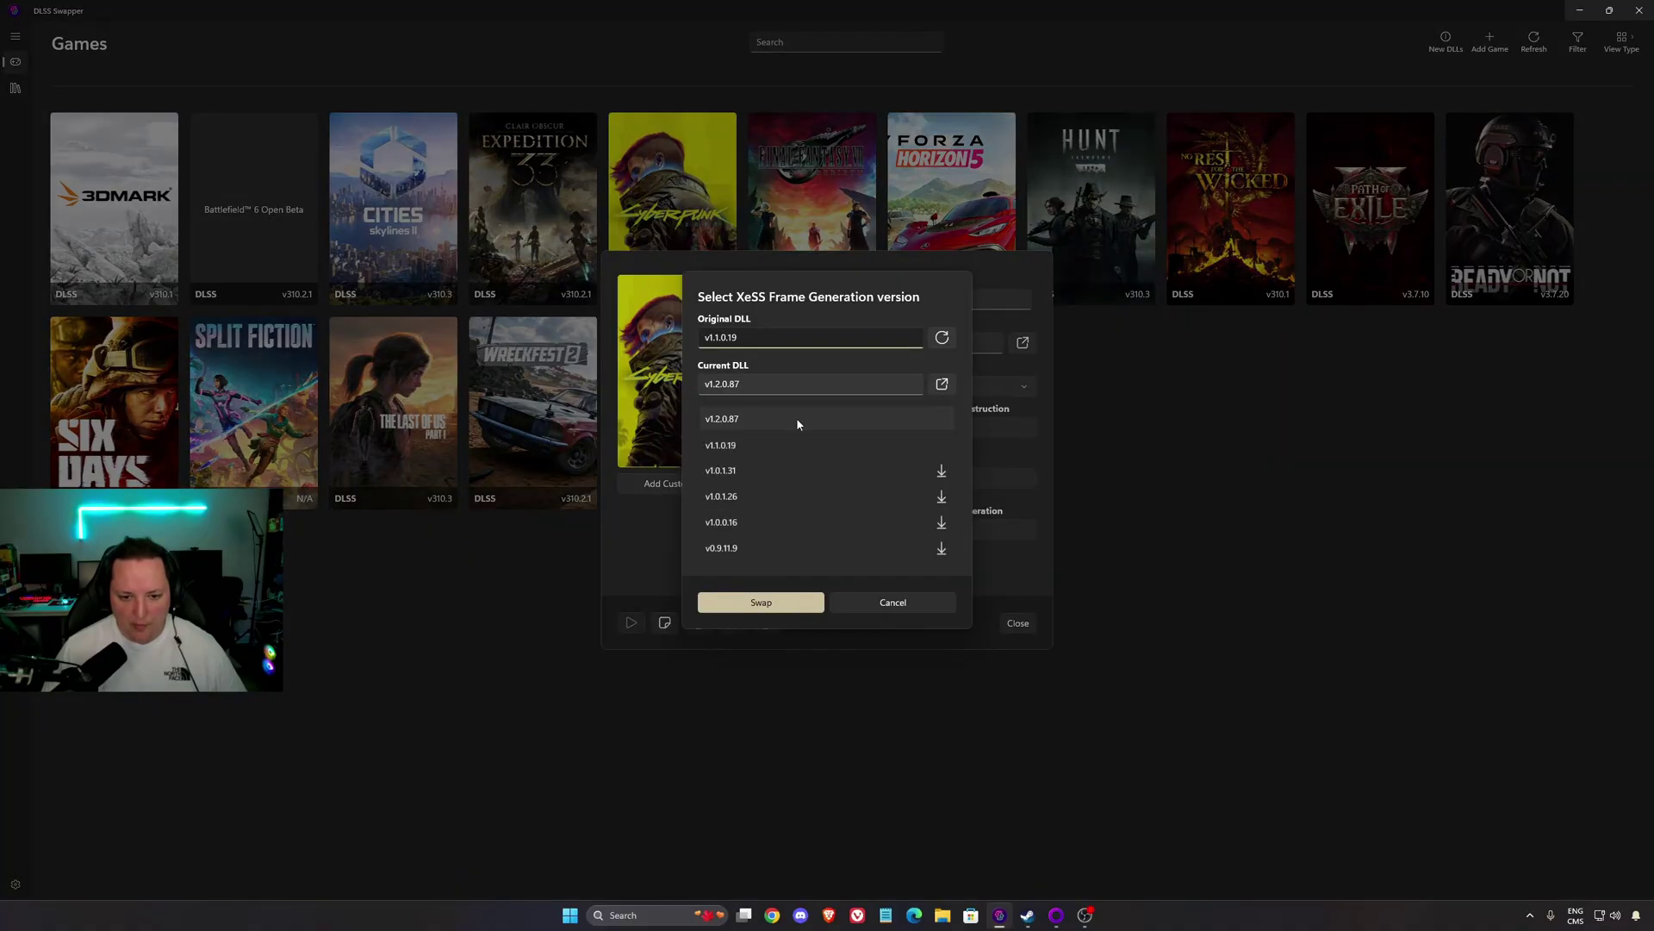
pyautogui.click(787, 612)
pyautogui.click(815, 564)
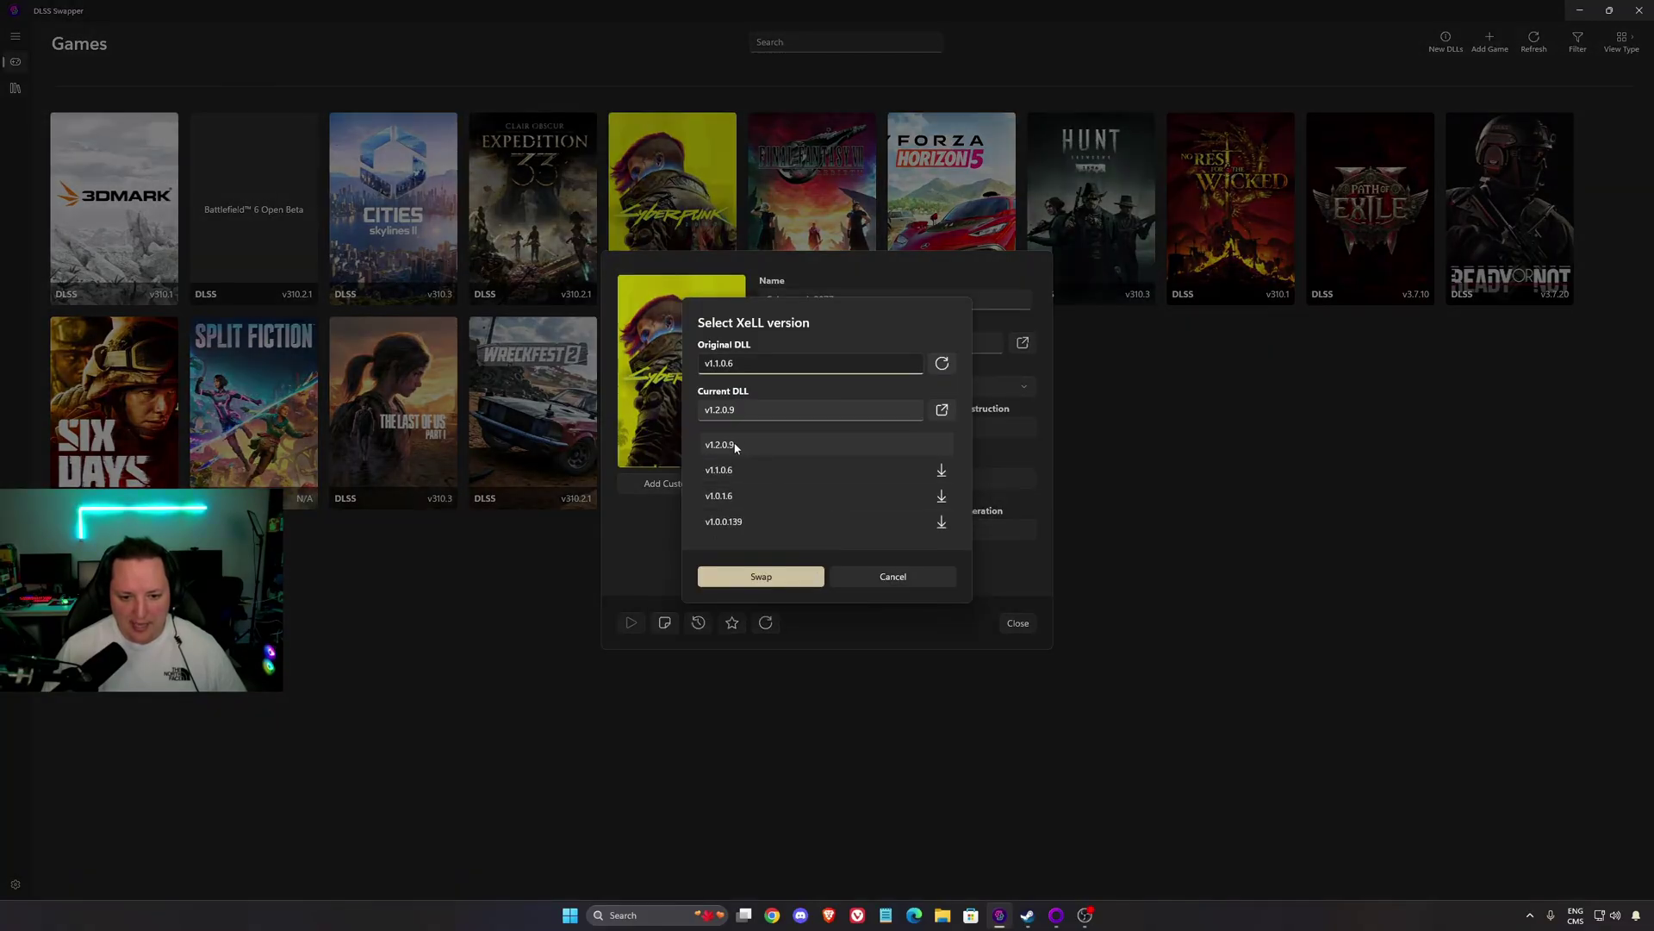
pyautogui.click(787, 577)
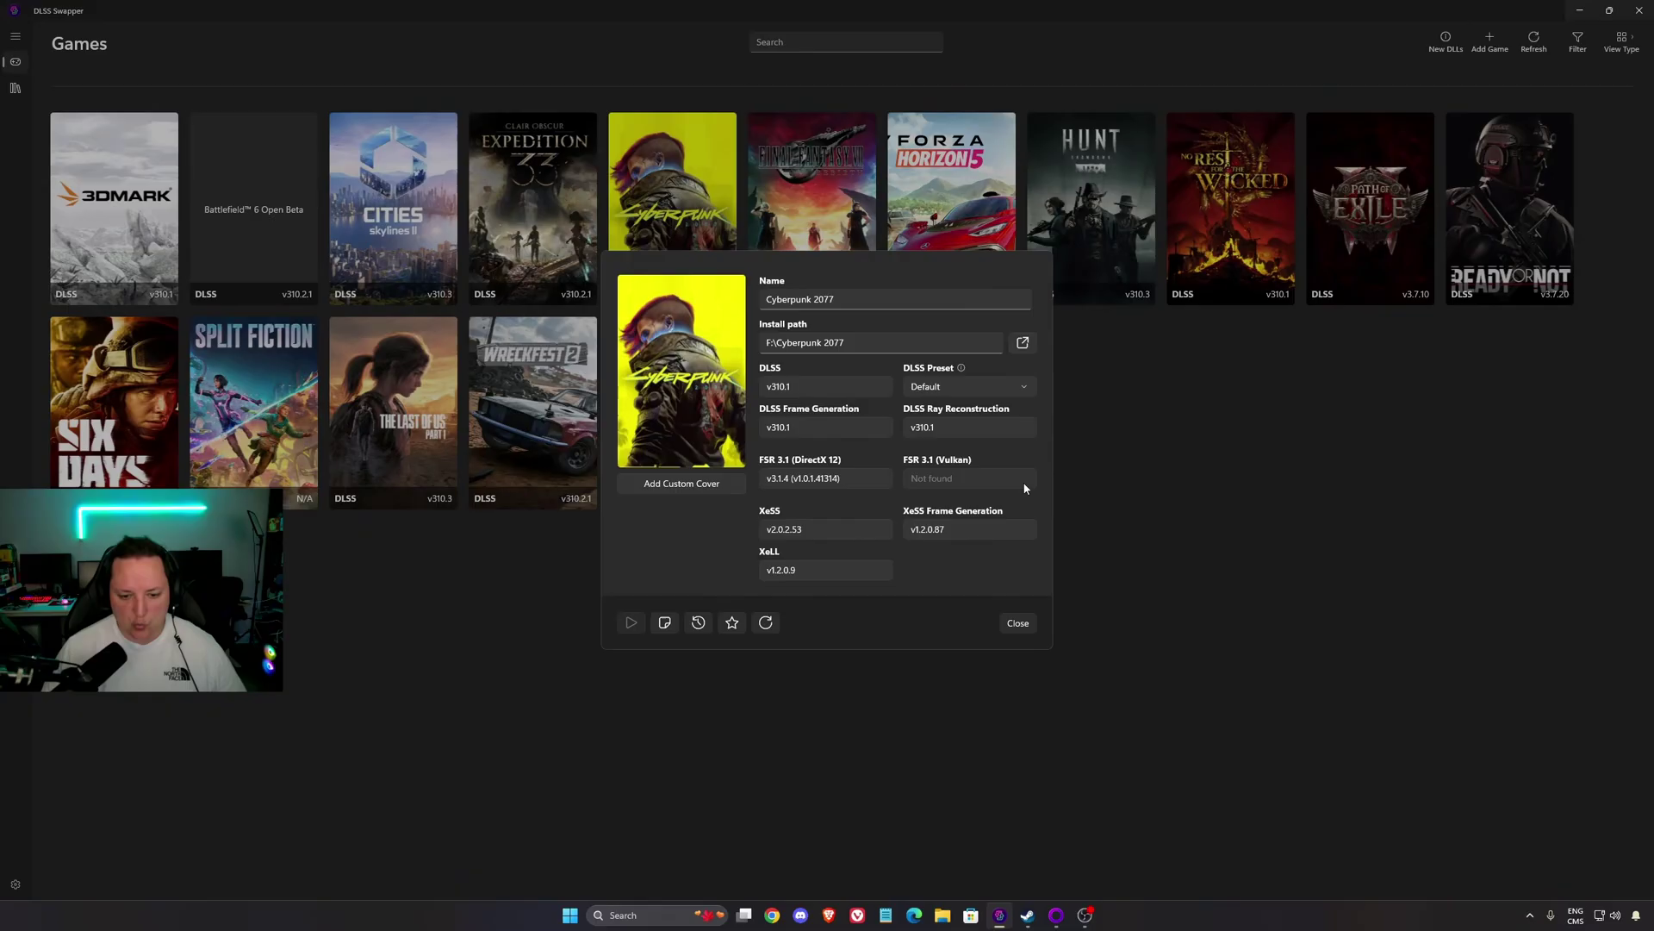
# - Recheck the XeSS version, leave it unchanged, and close Cyberpunk 2077's details
pyautogui.click(830, 531)
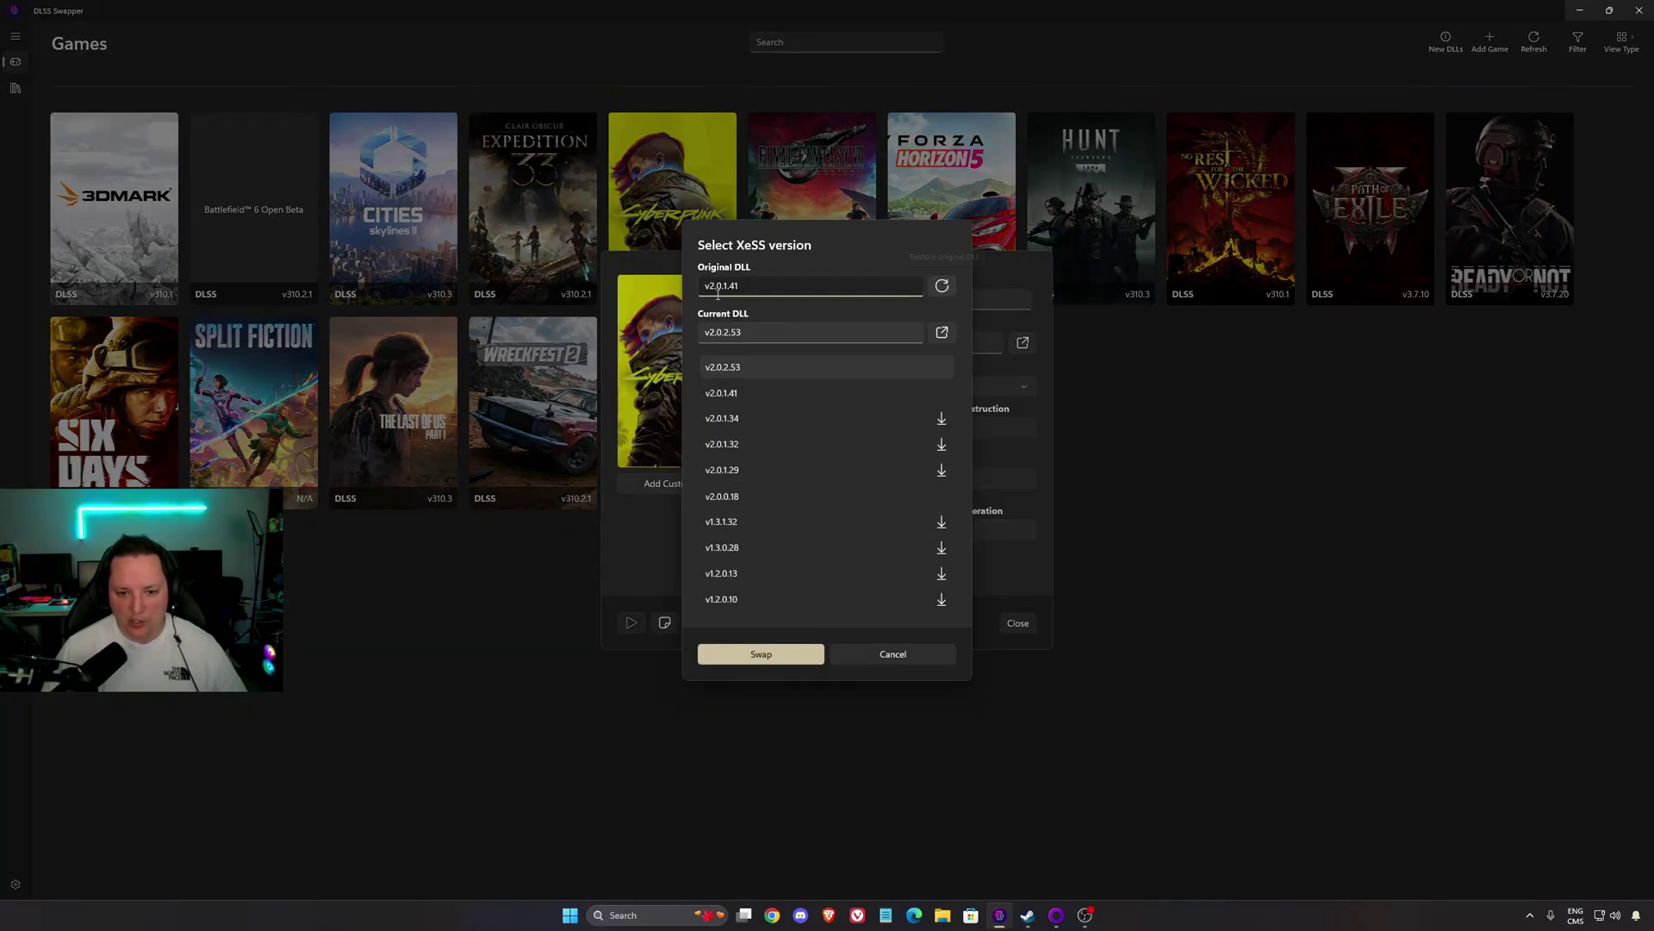
pyautogui.click(862, 658)
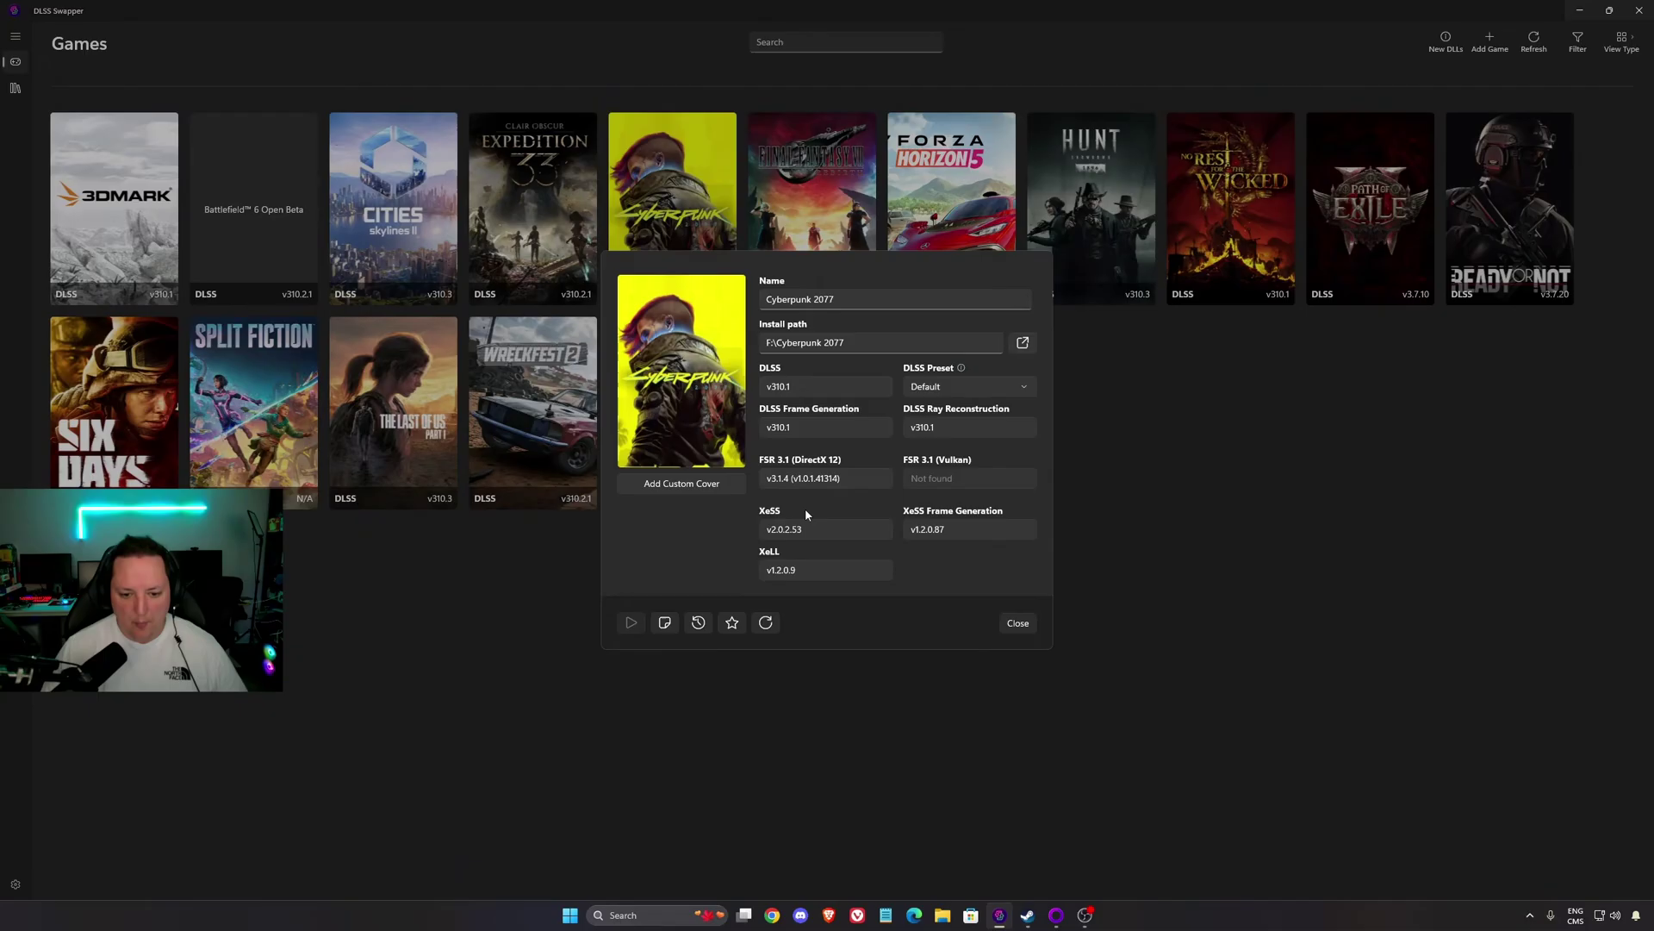
pyautogui.click(1009, 623)
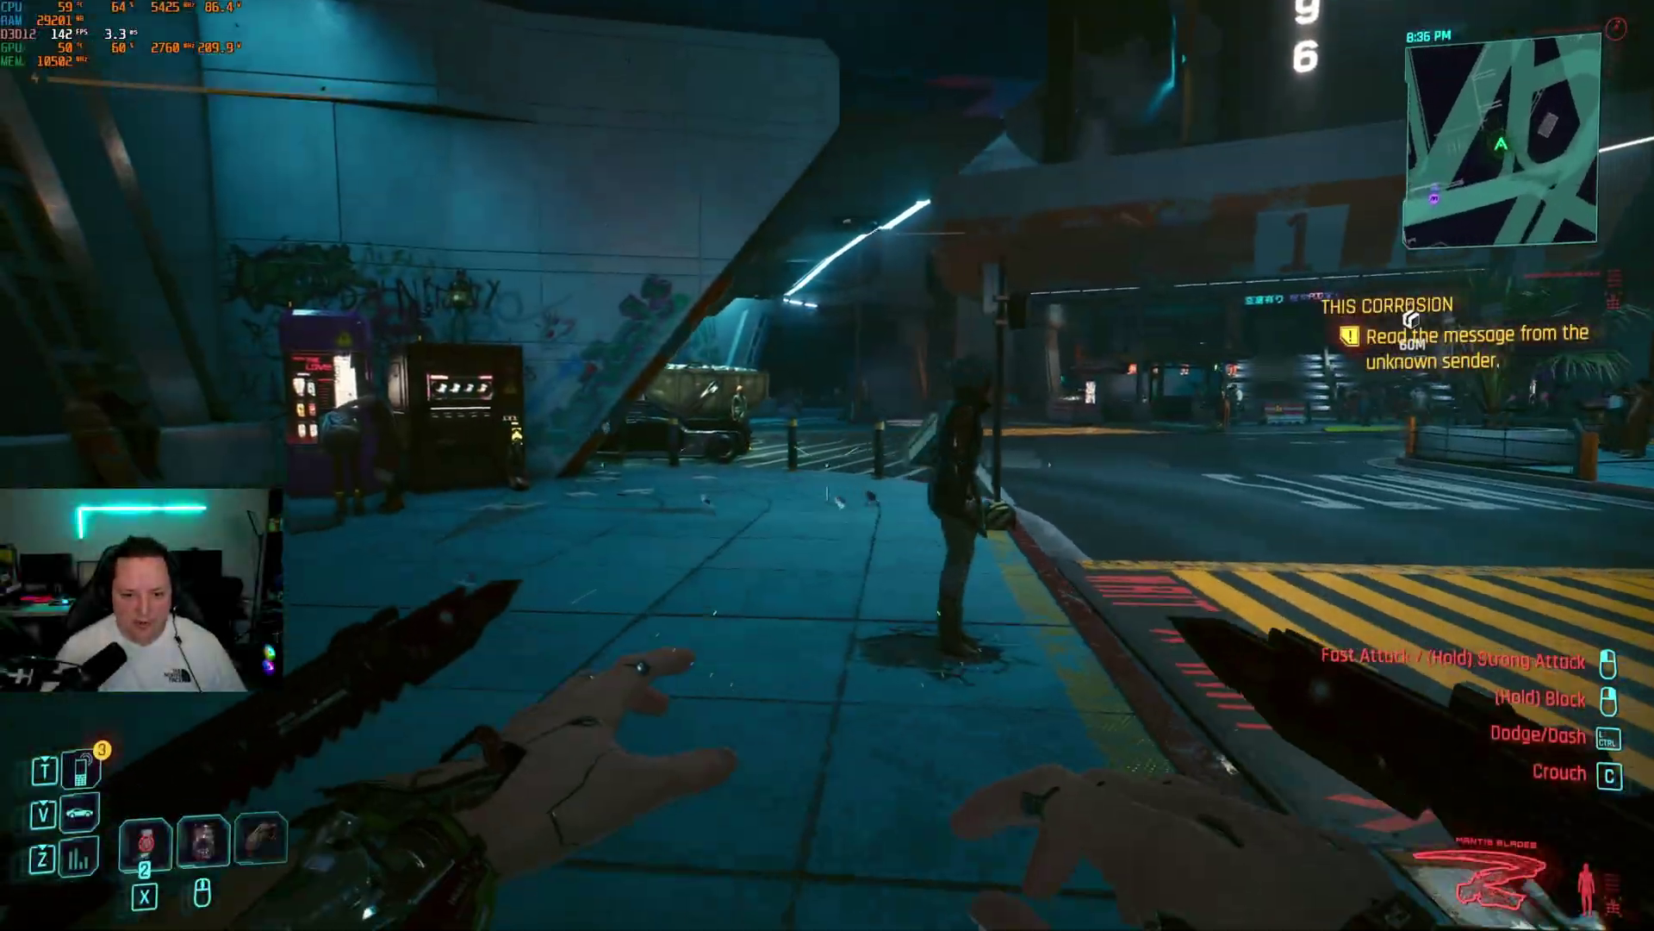
# - Walk V around the crosswalk, road and sidewalk near the Masala shop to test performance
pyautogui.press('w')
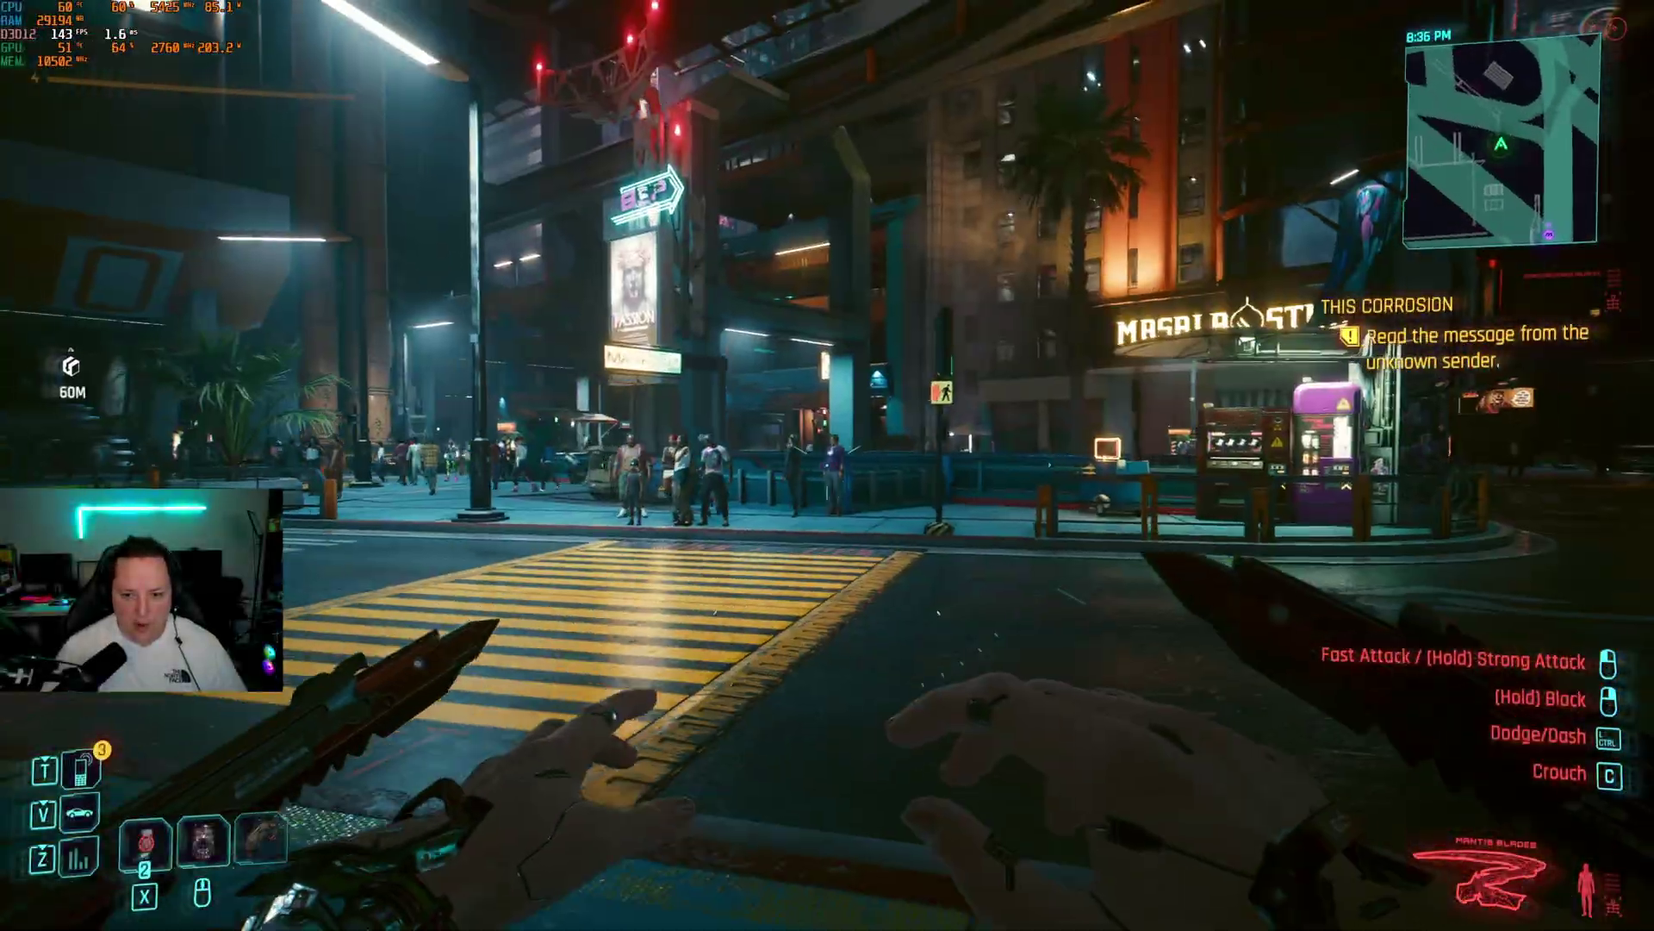
pyautogui.press('w')
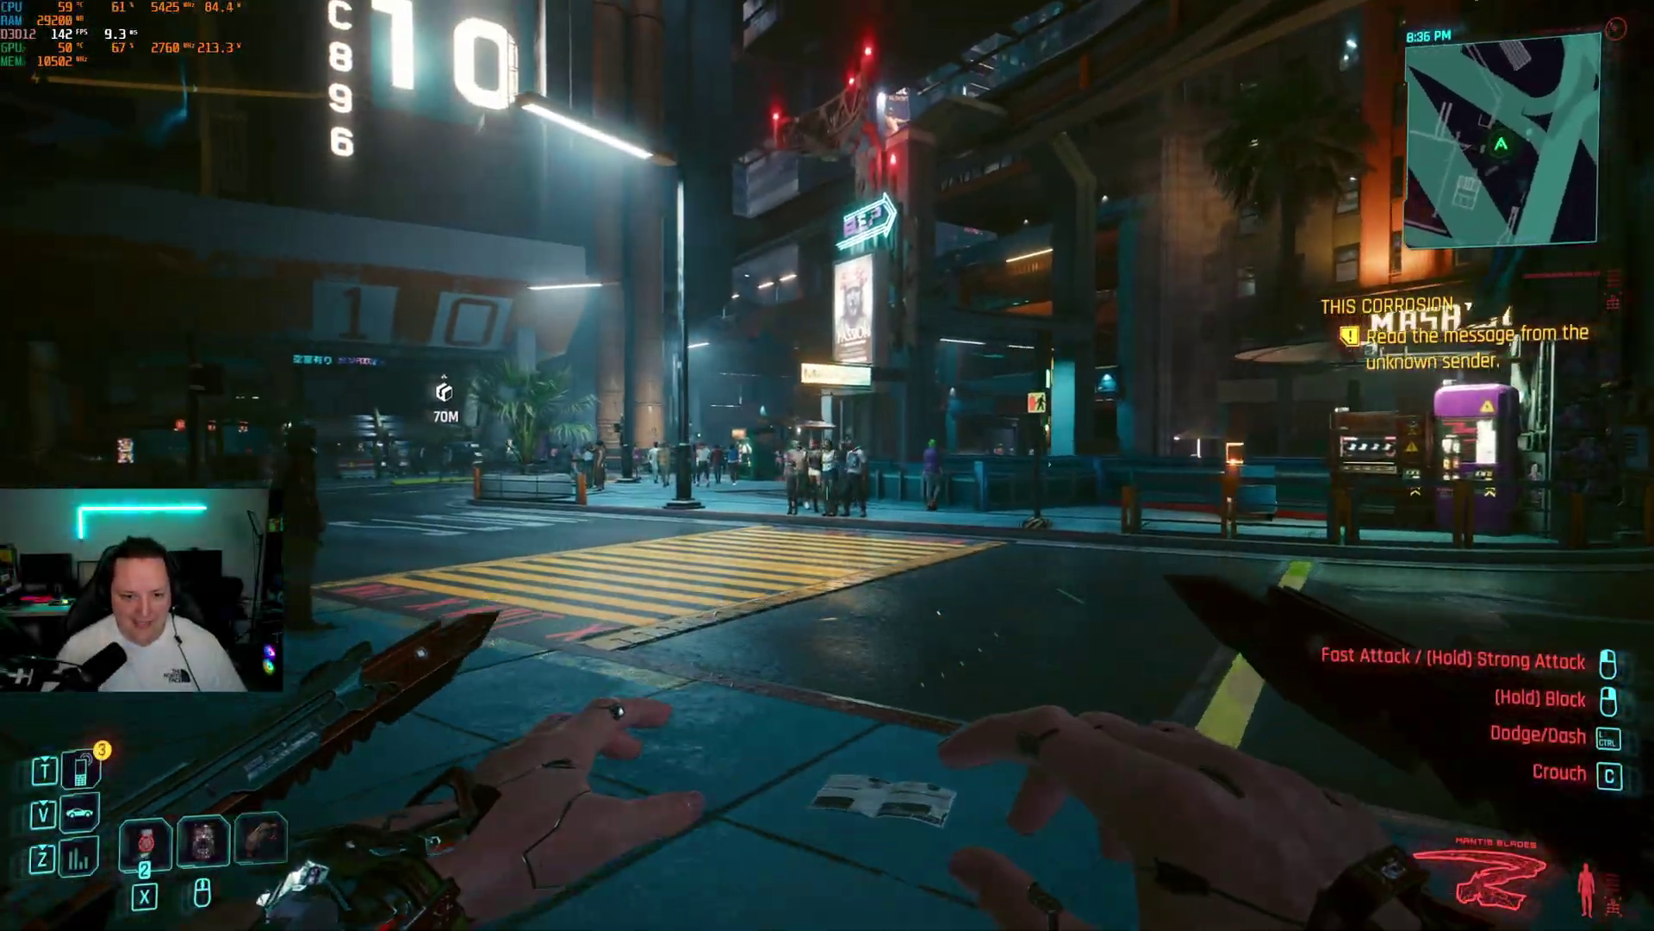
pyautogui.press('w')
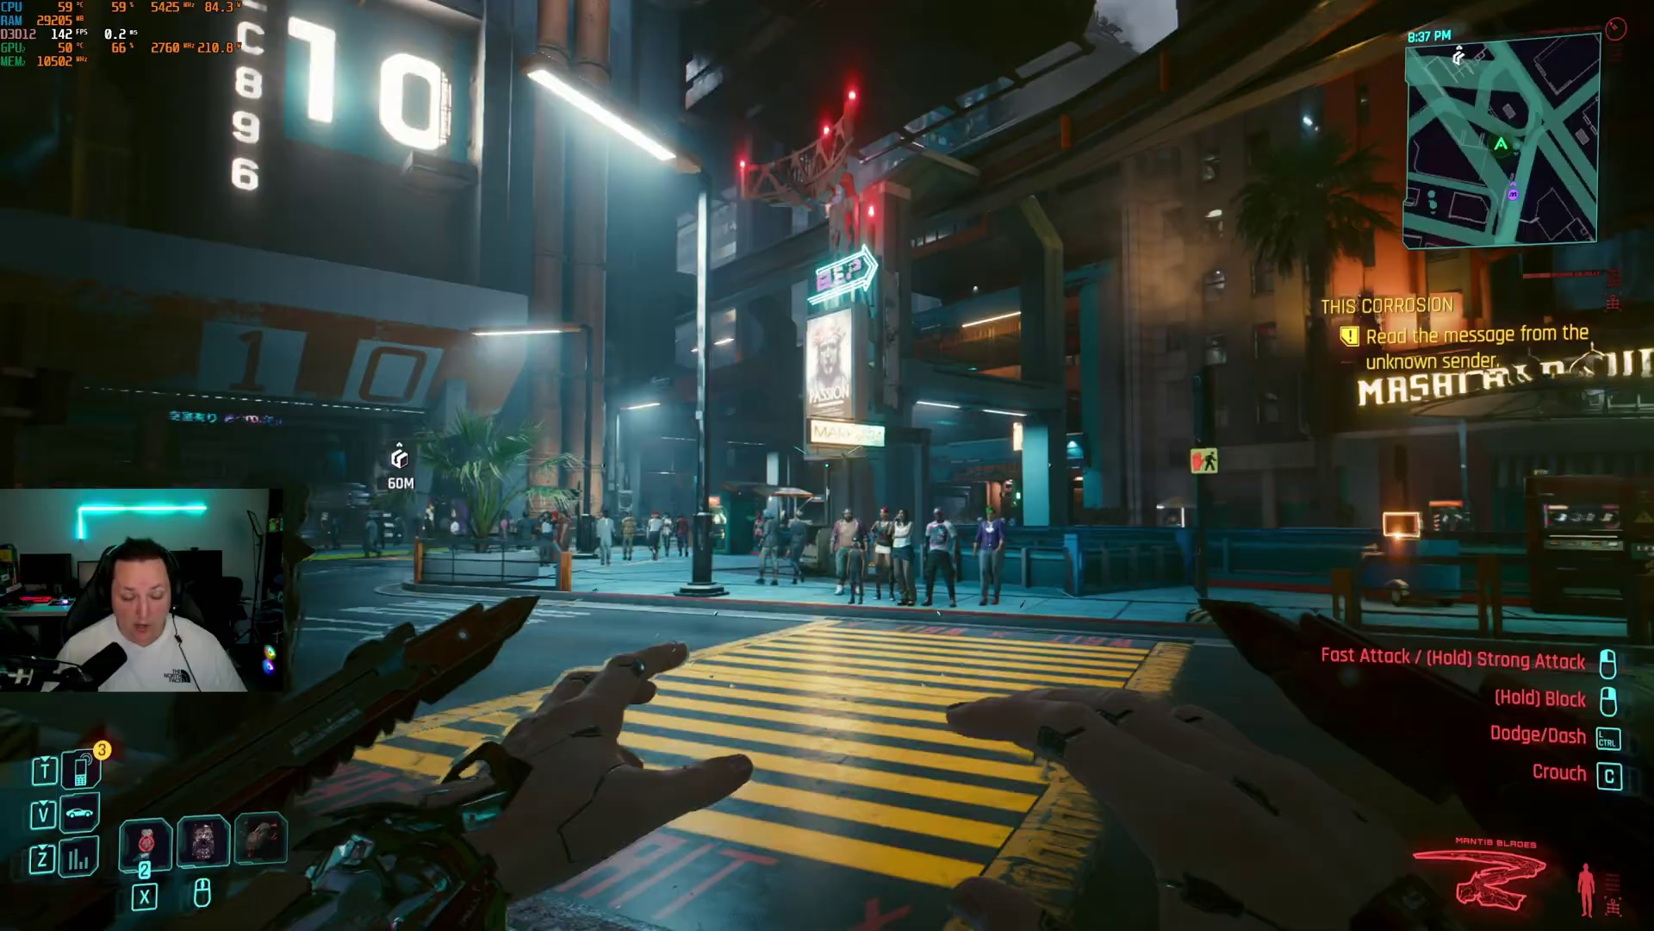
pyautogui.press('w')
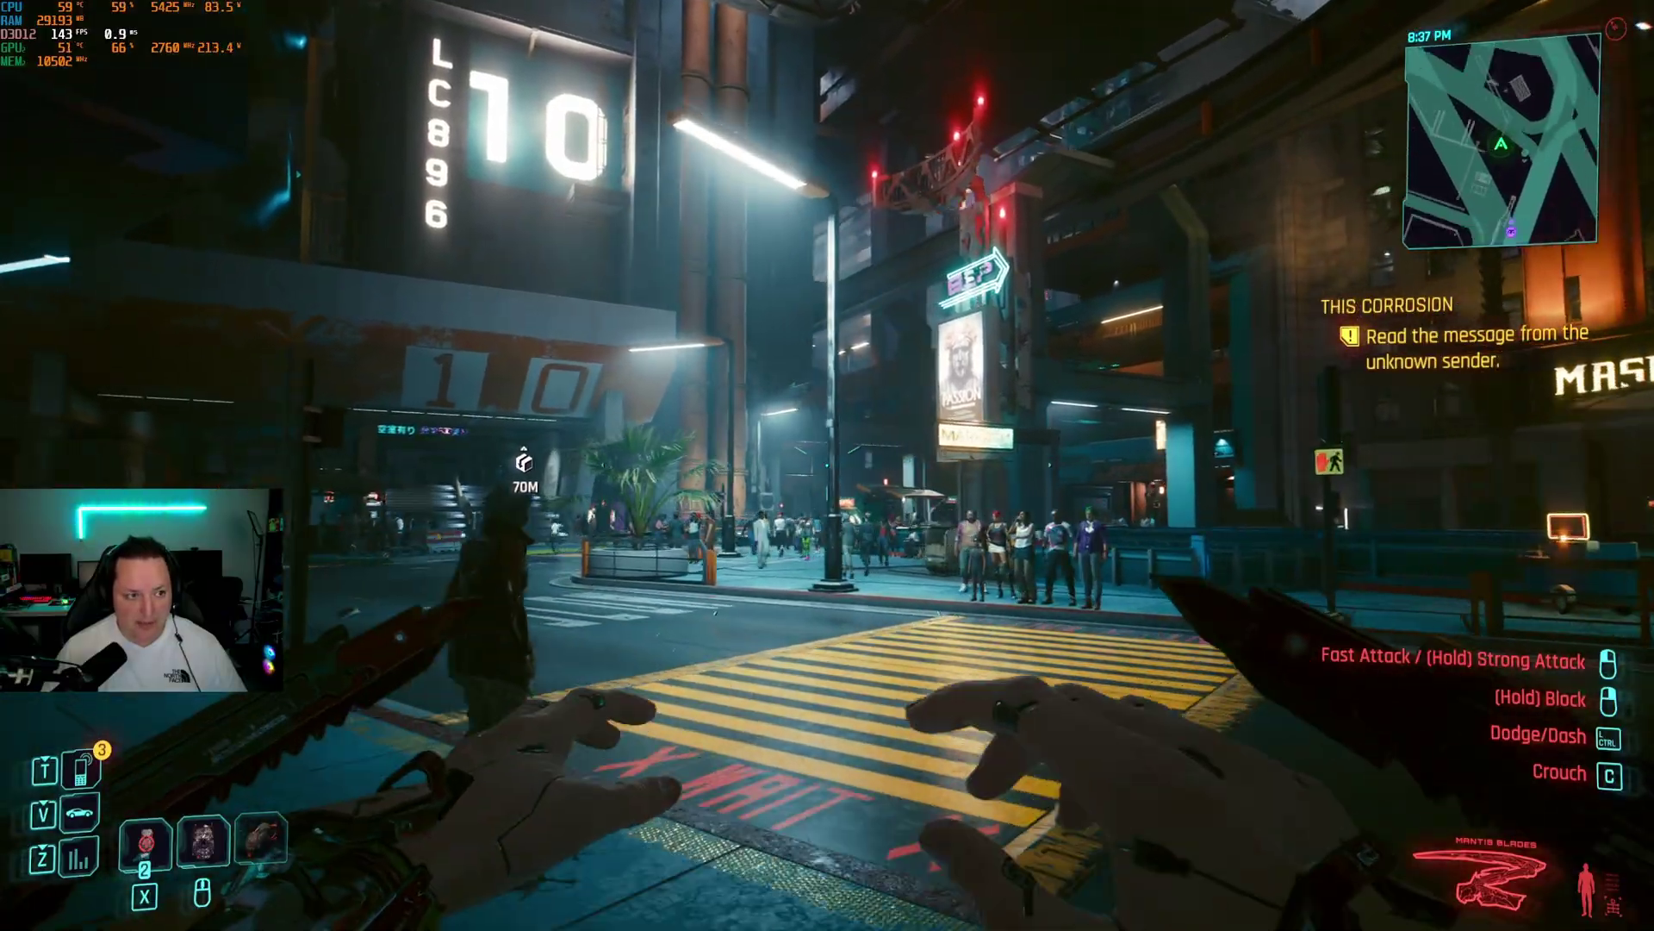
pyautogui.press('w')
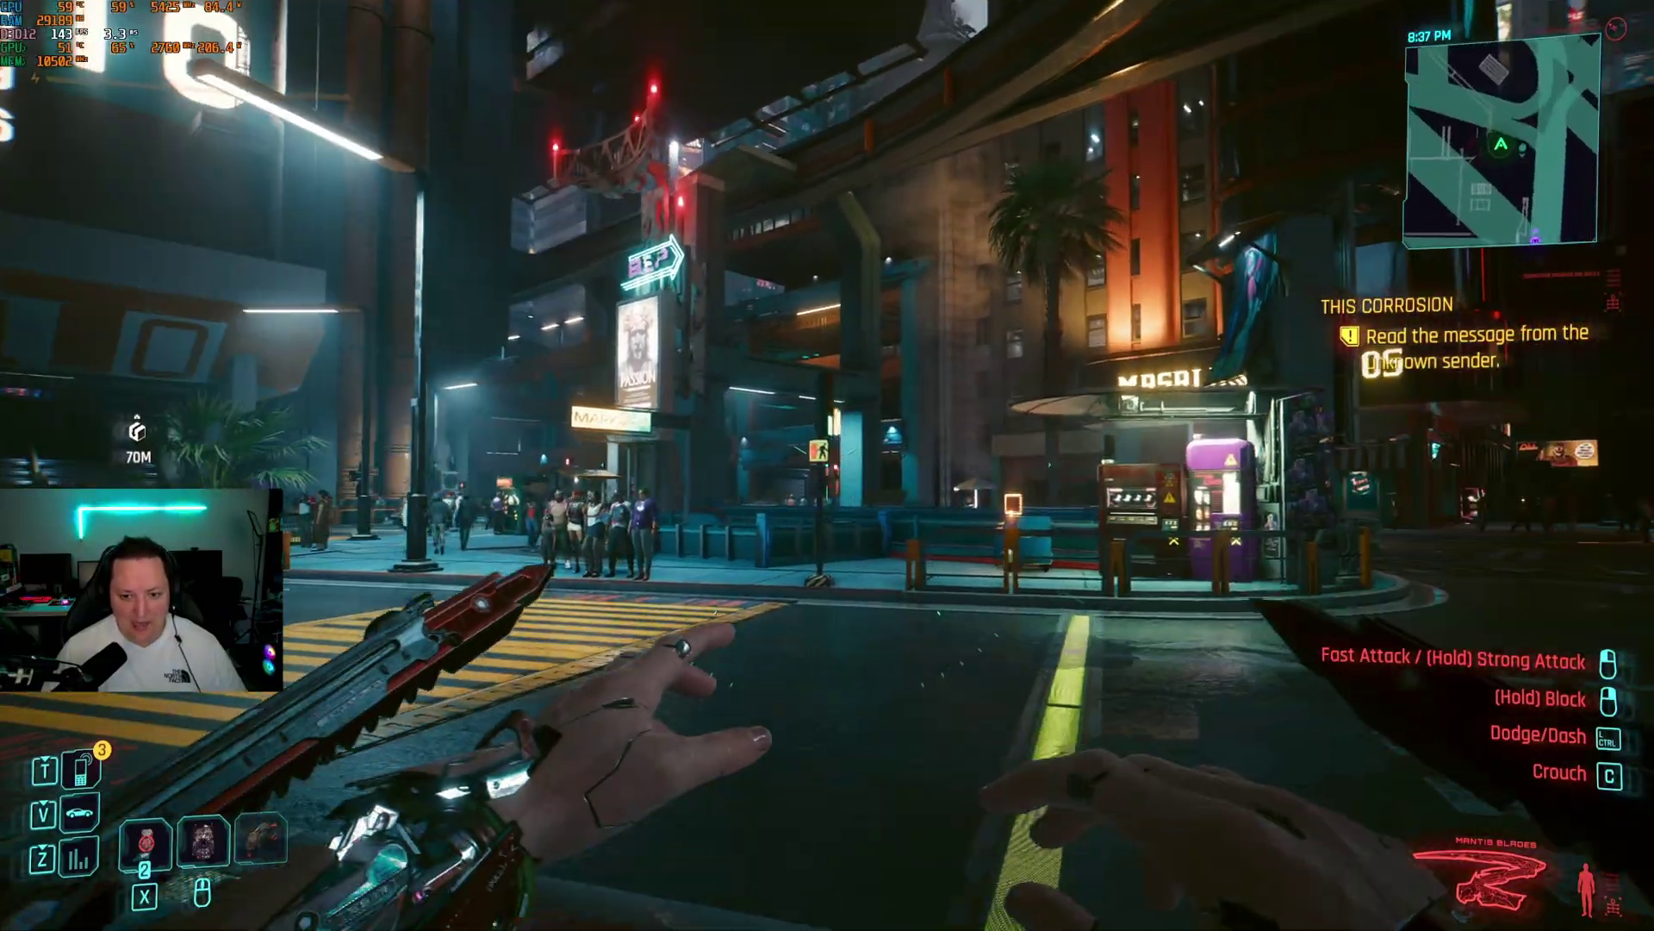
pyautogui.press('w')
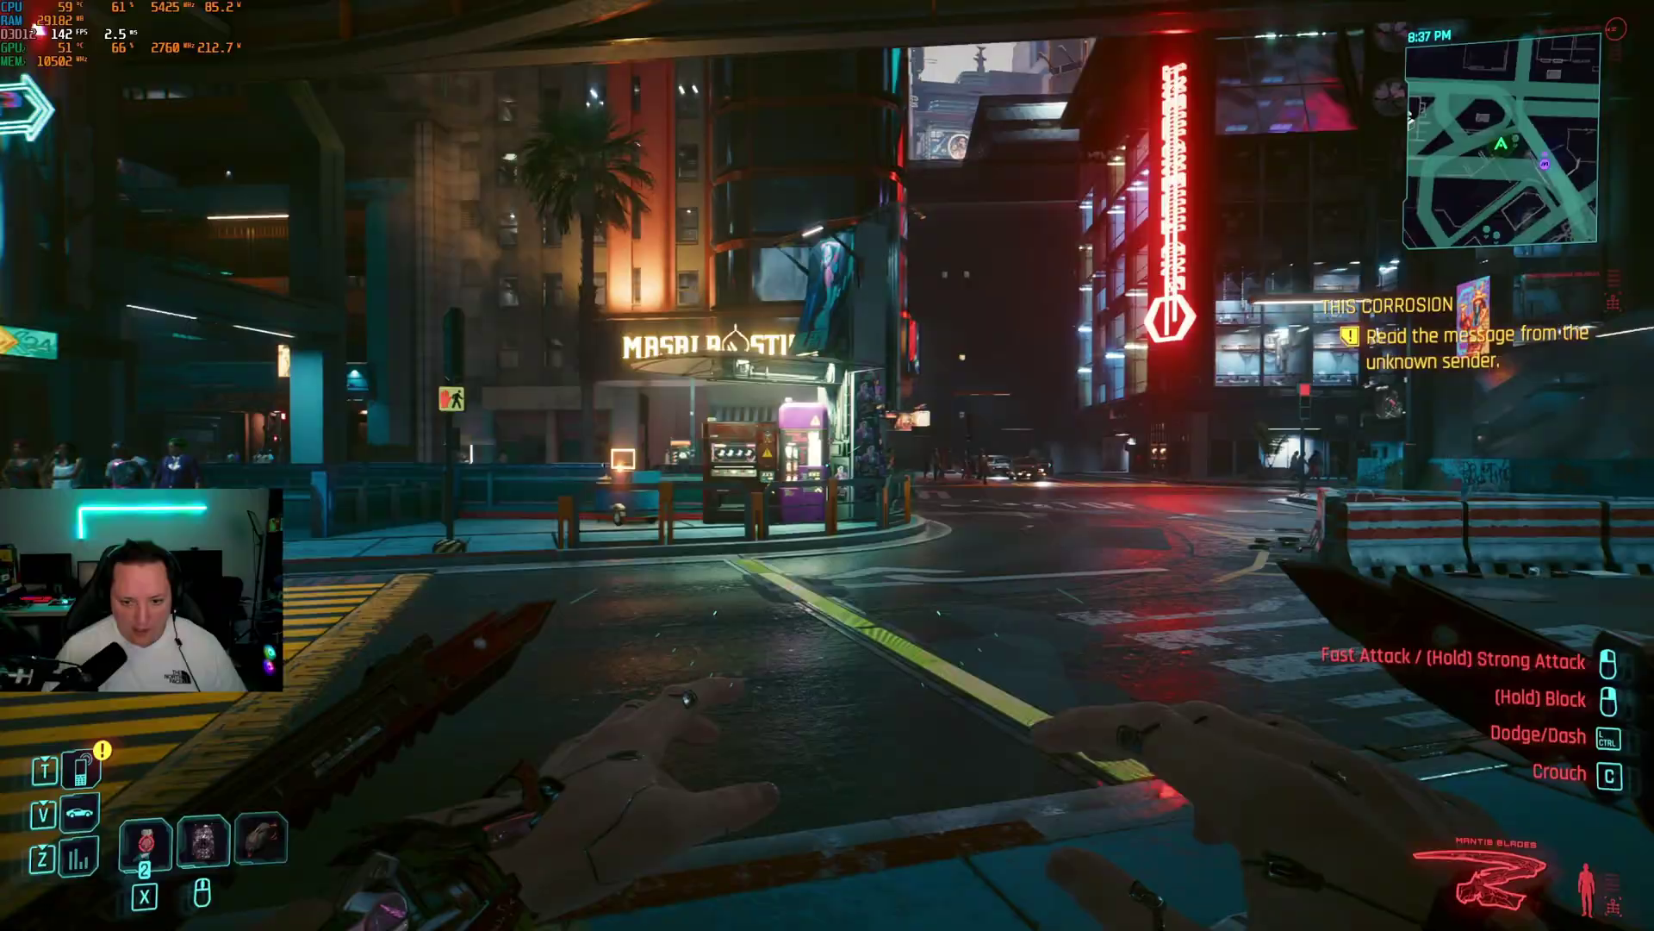
pyautogui.press('w')
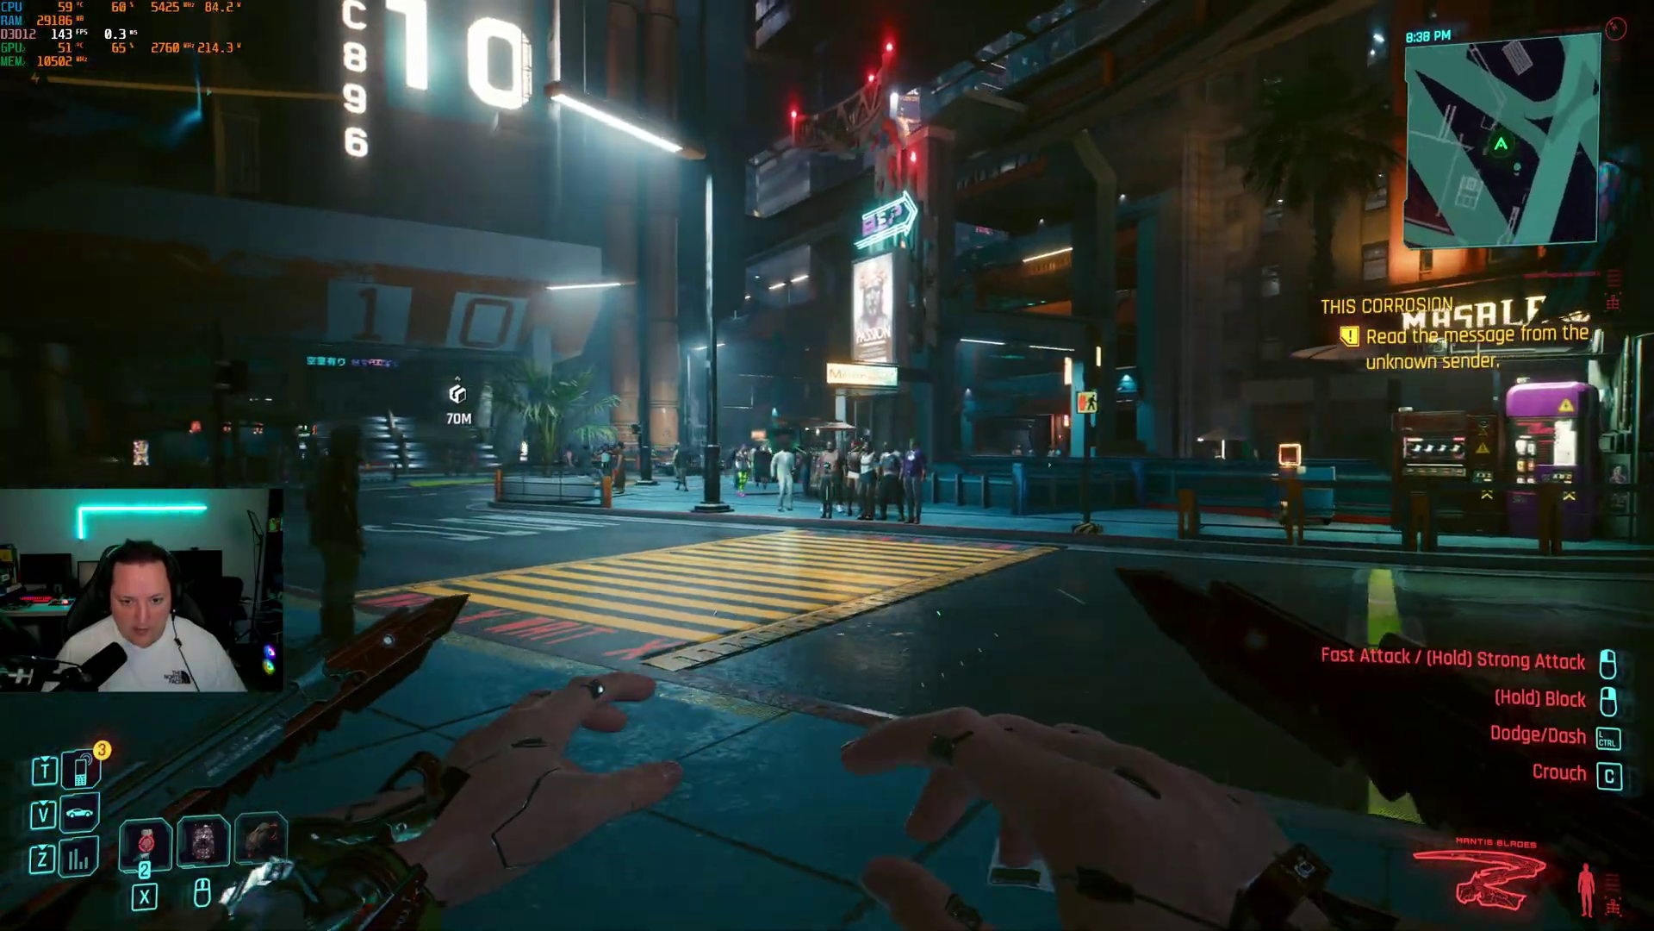
pyautogui.press('w')
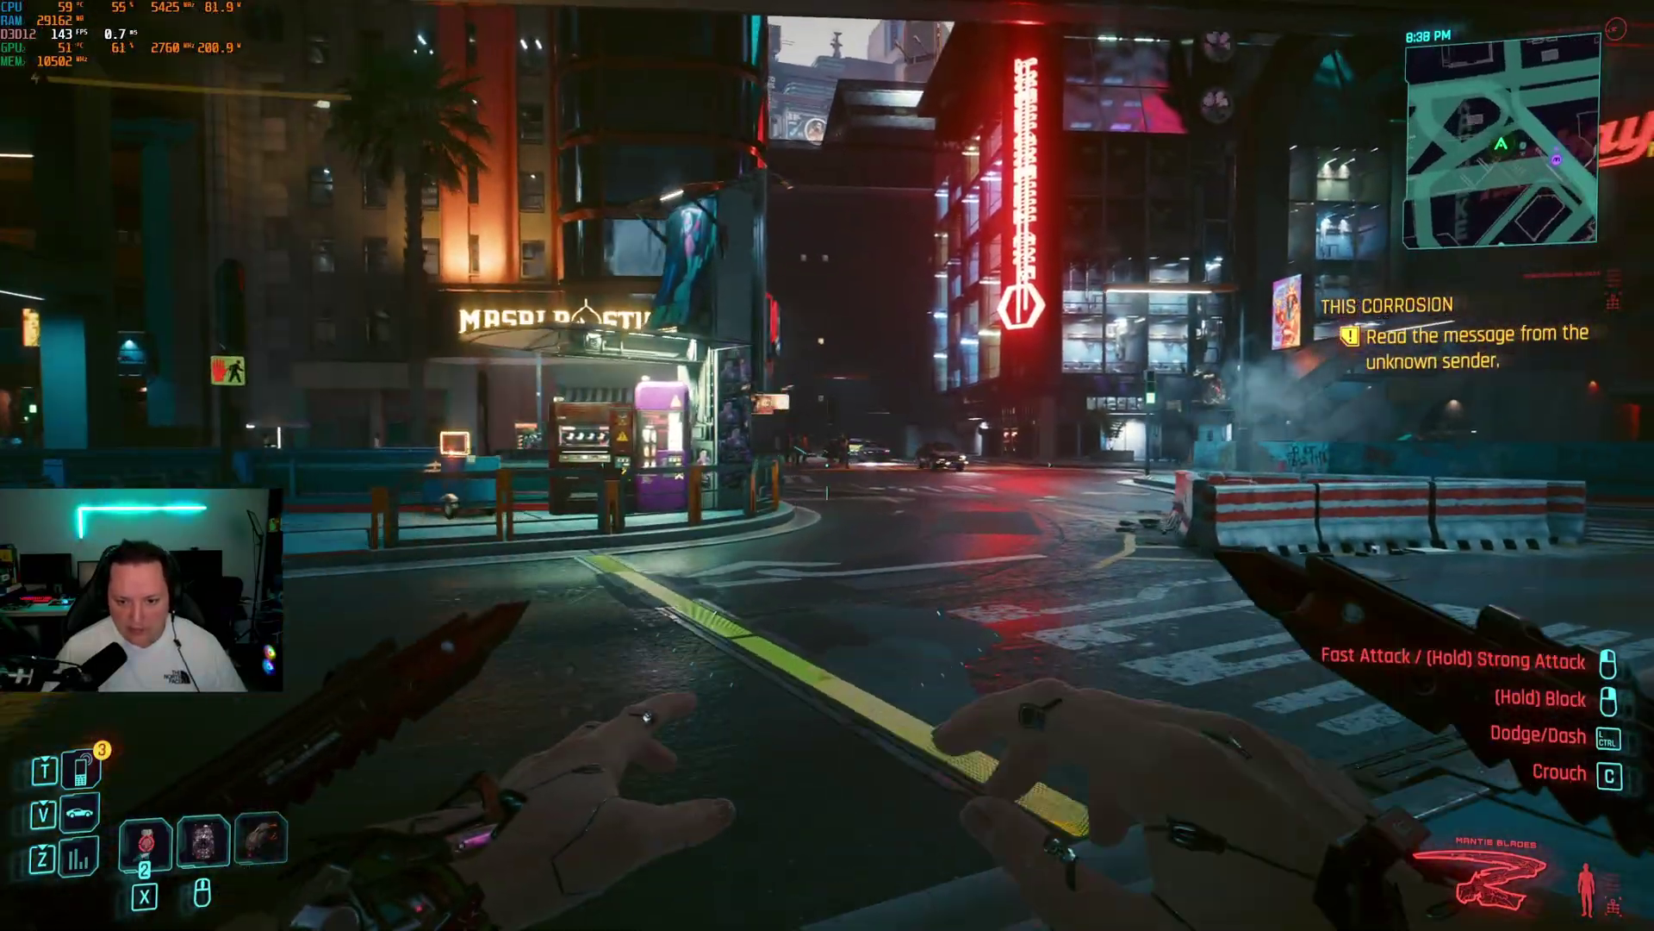
pyautogui.press('s')
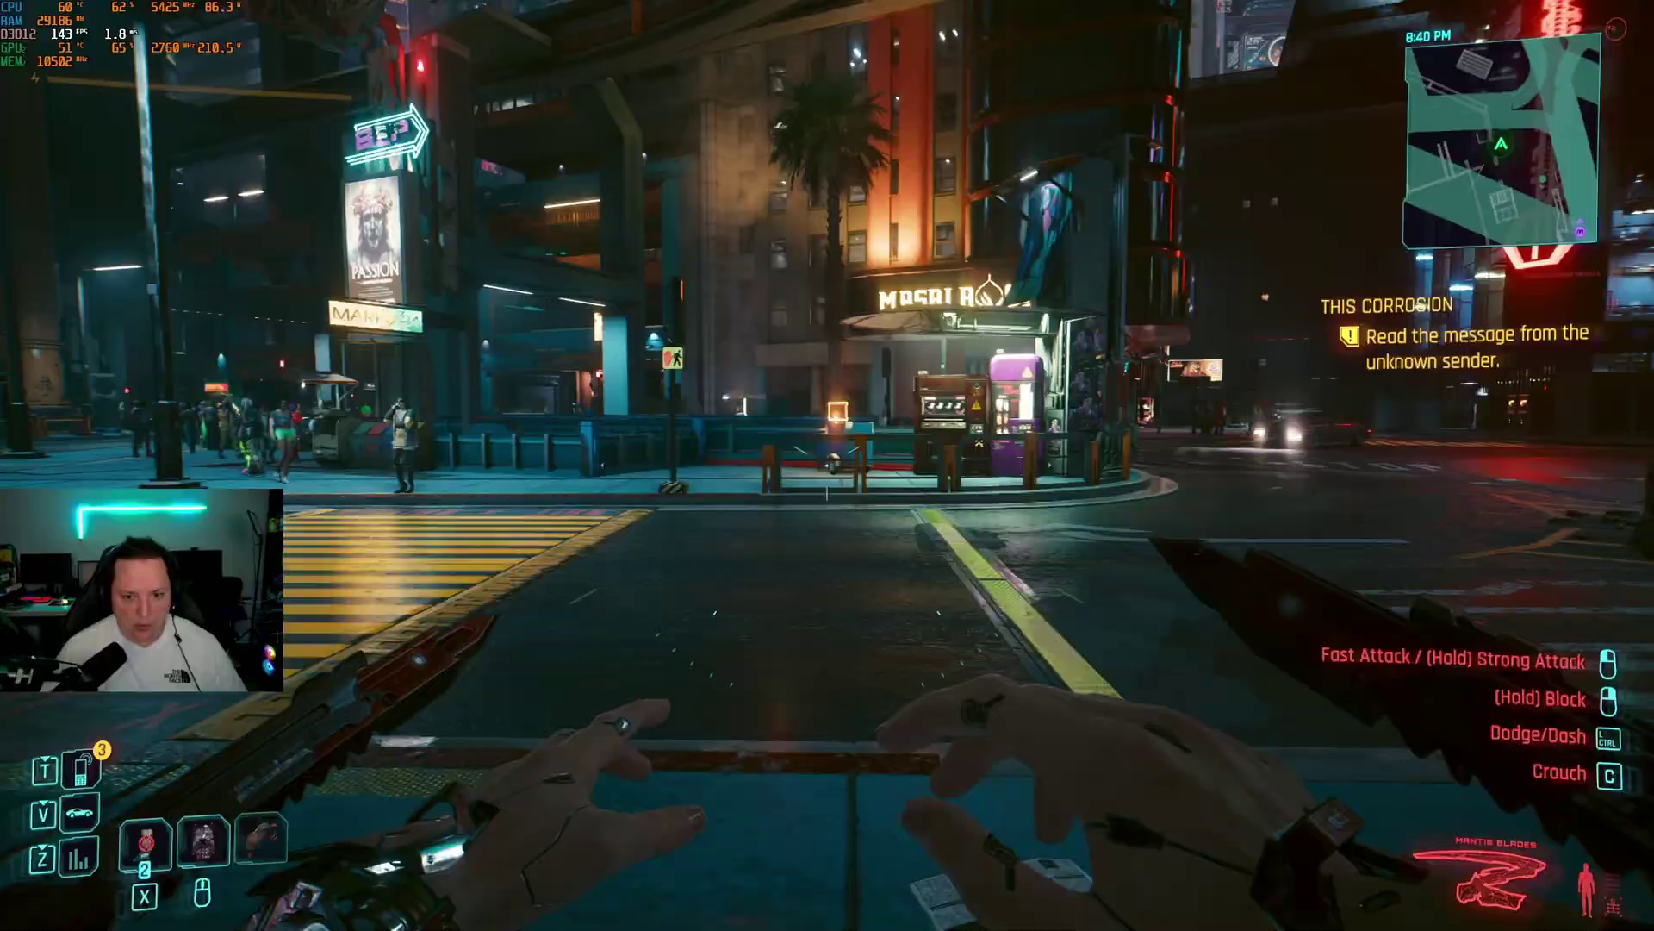
# - Lower the Xe Low Latency Frame Rate Target to 142 in Video settings and apply it
pyautogui.press('Escape')
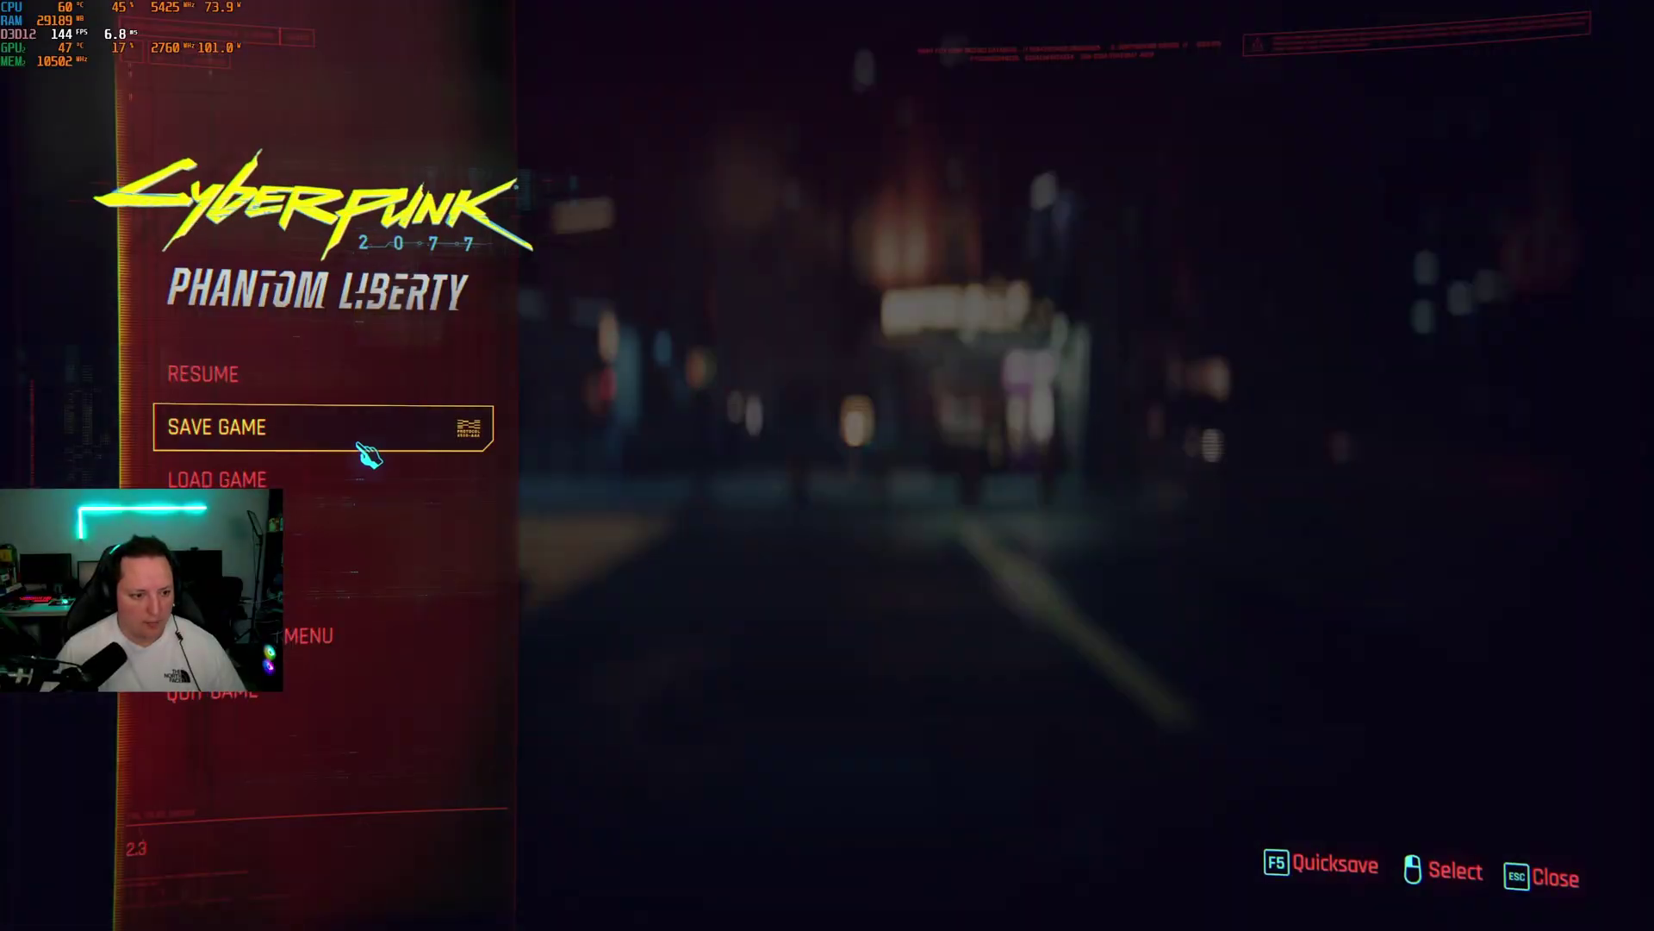
pyautogui.click(299, 541)
pyautogui.click(784, 48)
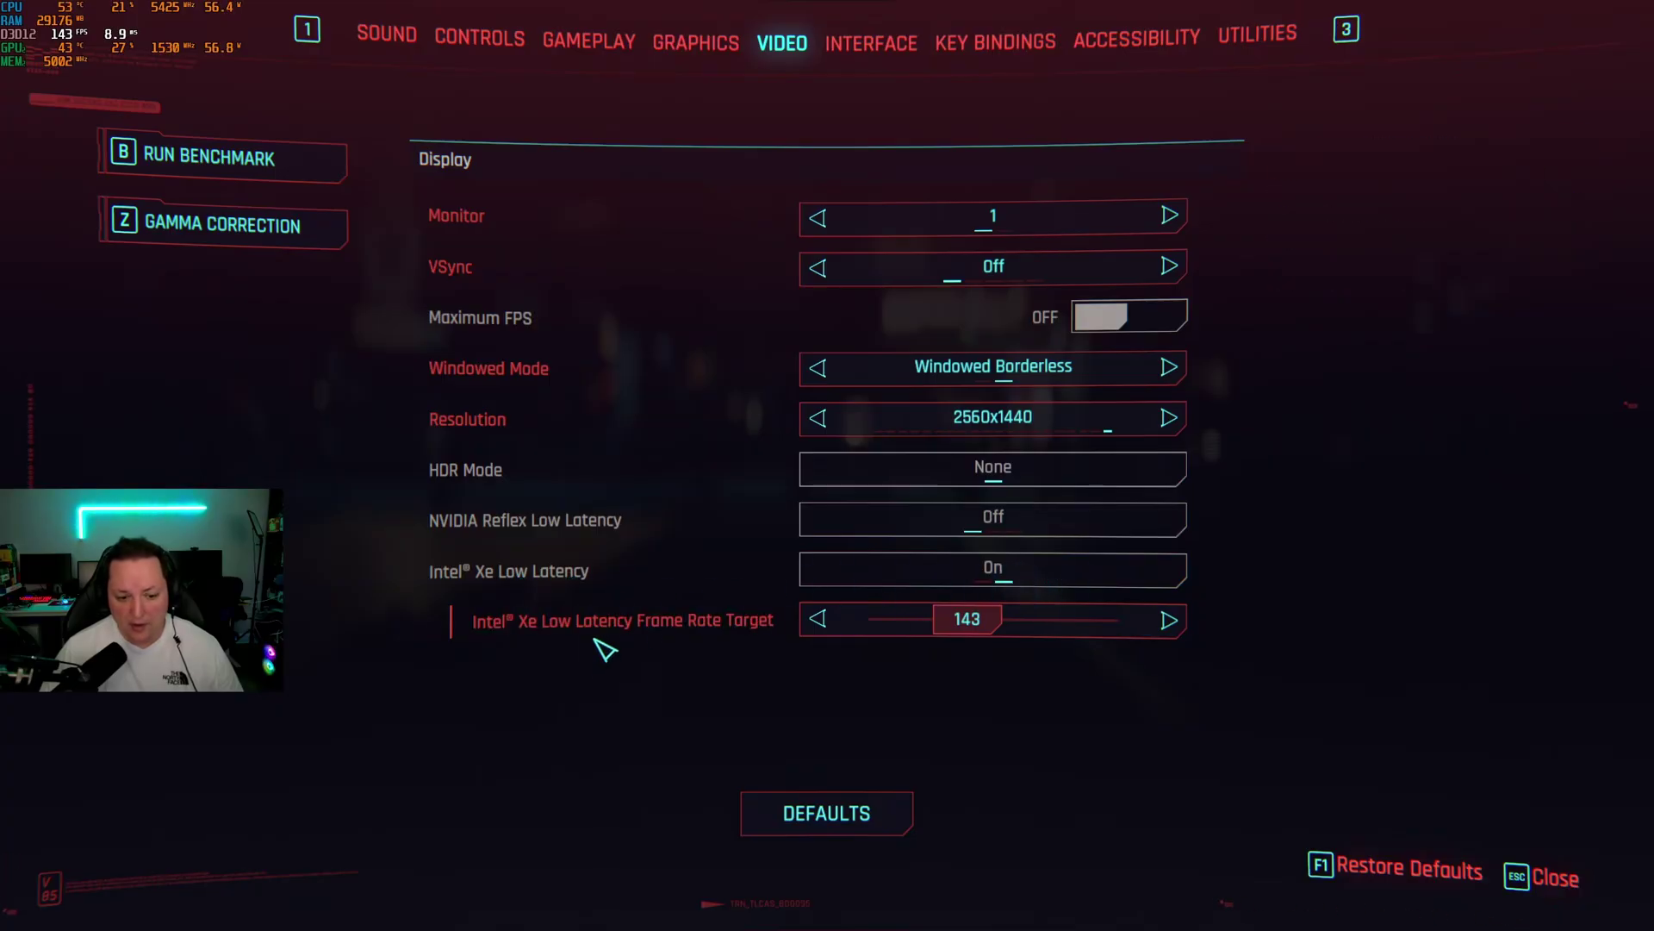
pyautogui.press('Left')
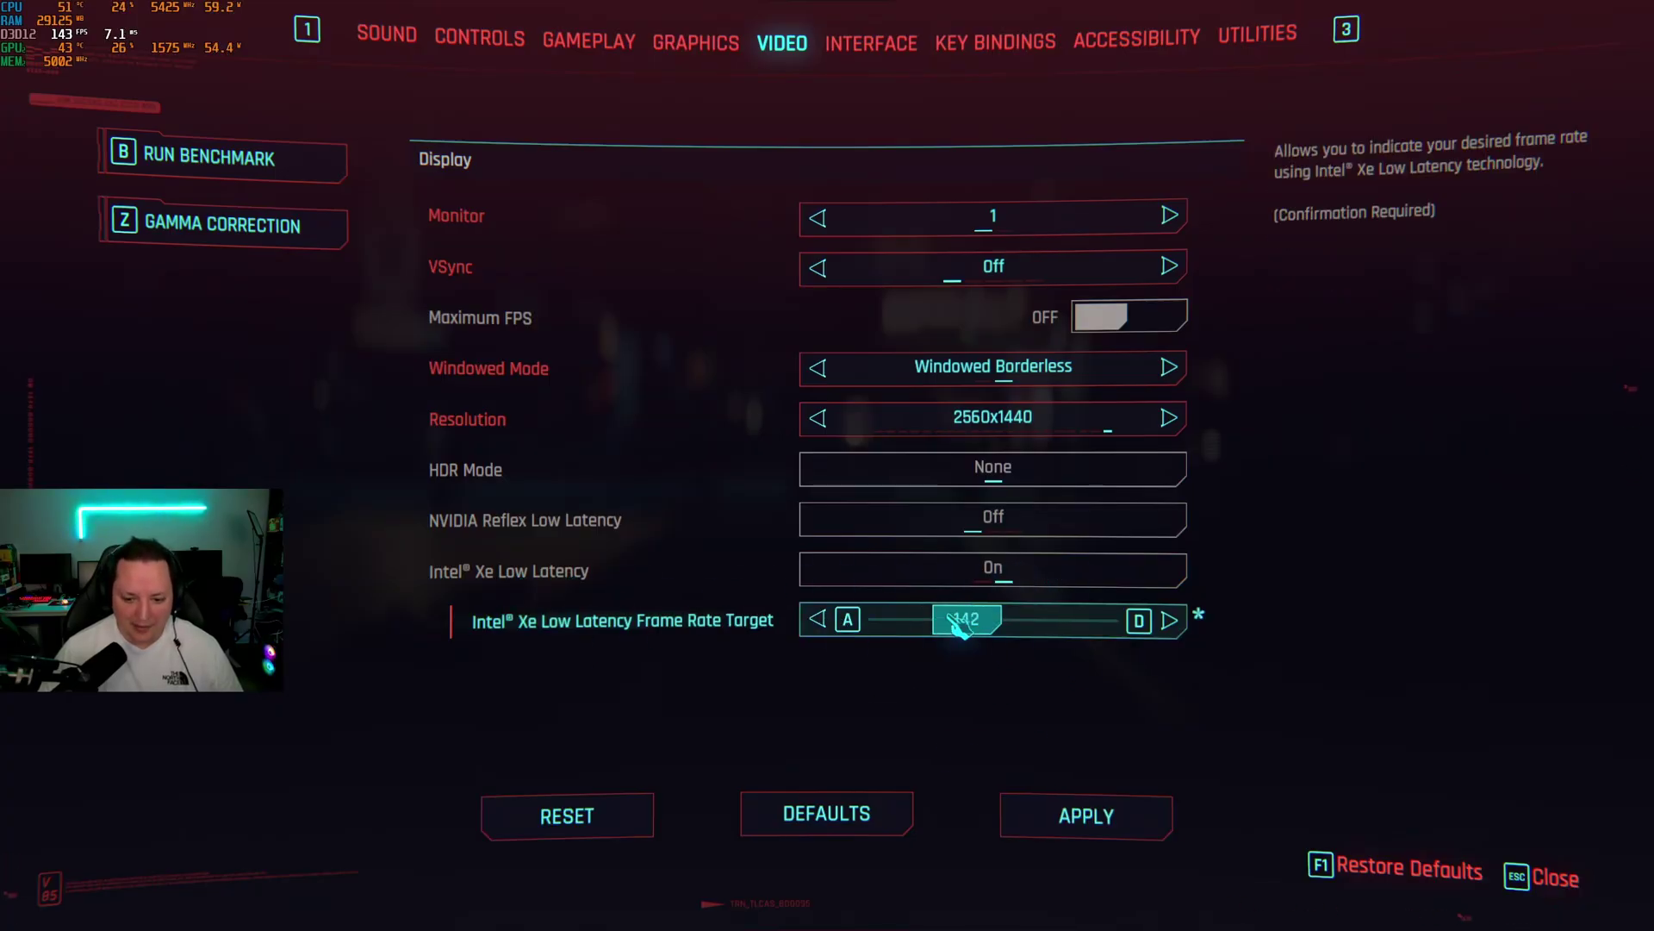
pyautogui.click(1068, 817)
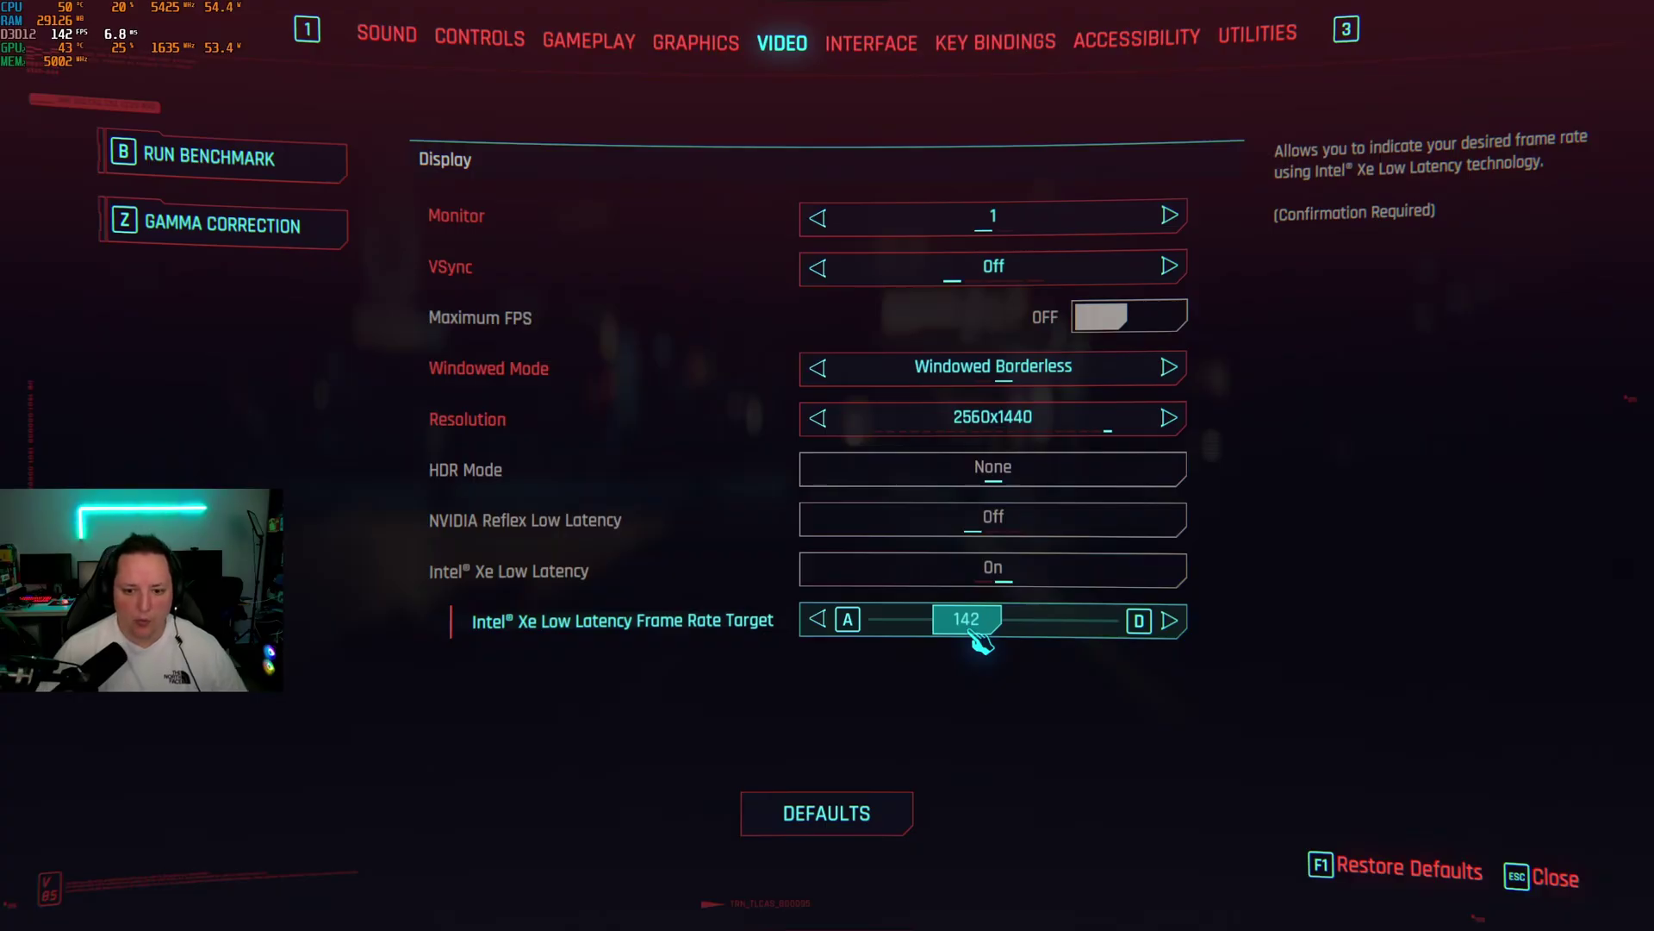
pyautogui.click(691, 53)
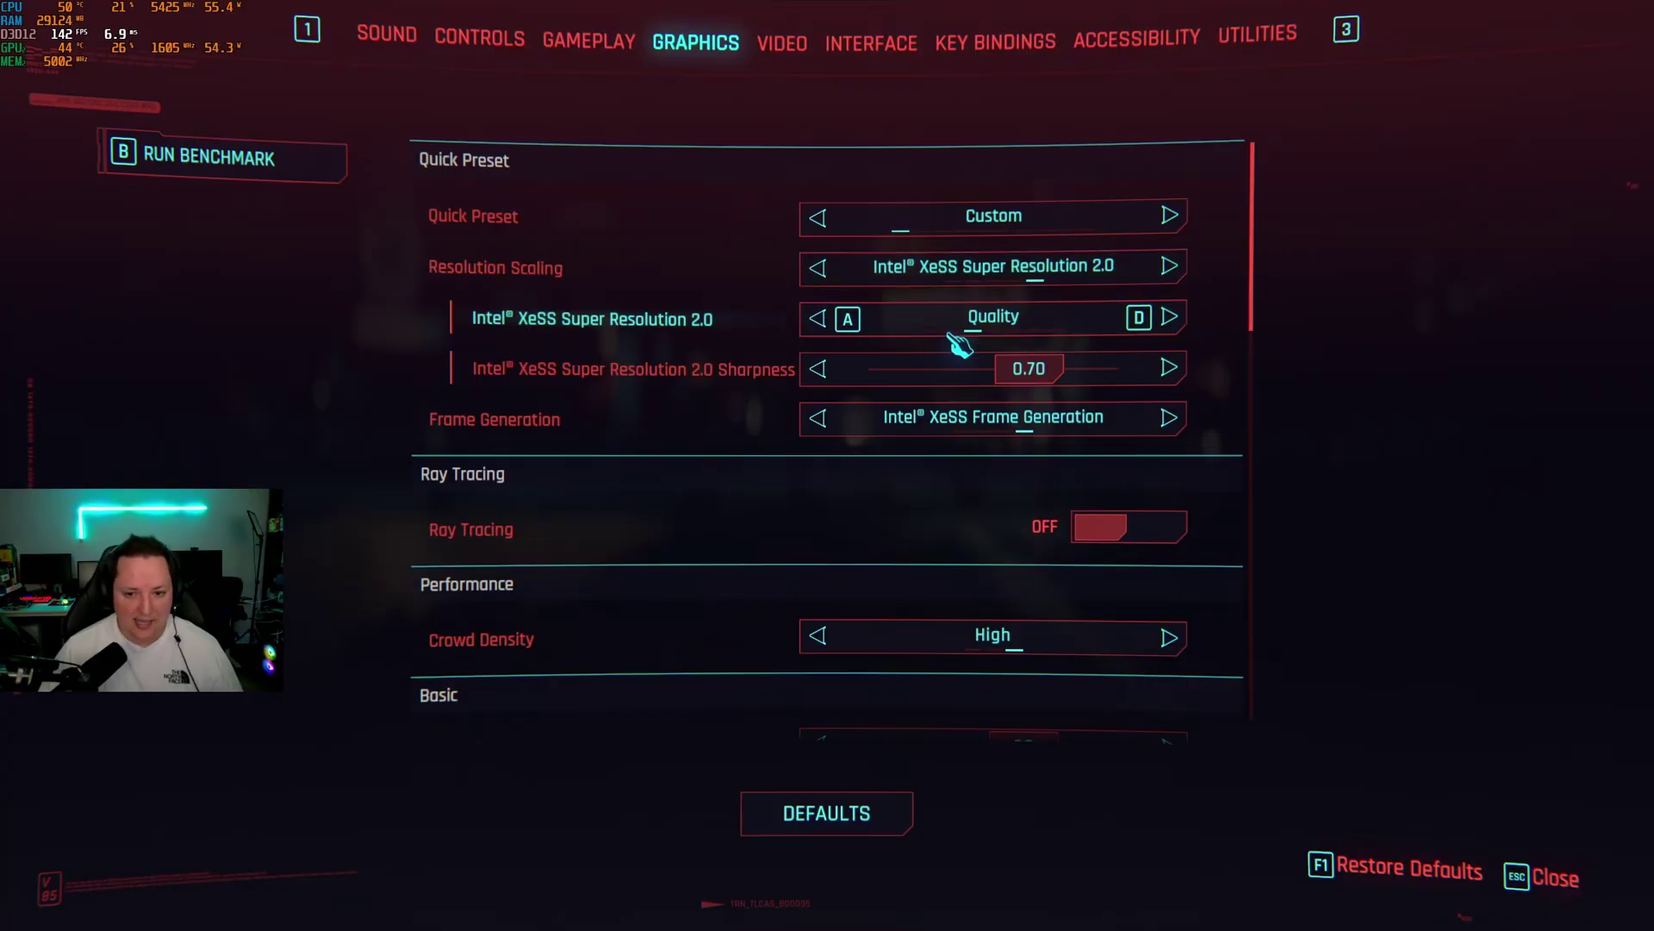
# - Cycle XeSS Super Resolution presets, settle back on Quality, and resume gameplay
pyautogui.click(821, 321)
pyautogui.click(1169, 318)
pyautogui.click(1169, 318)
pyautogui.click(1170, 318)
pyautogui.click(1169, 318)
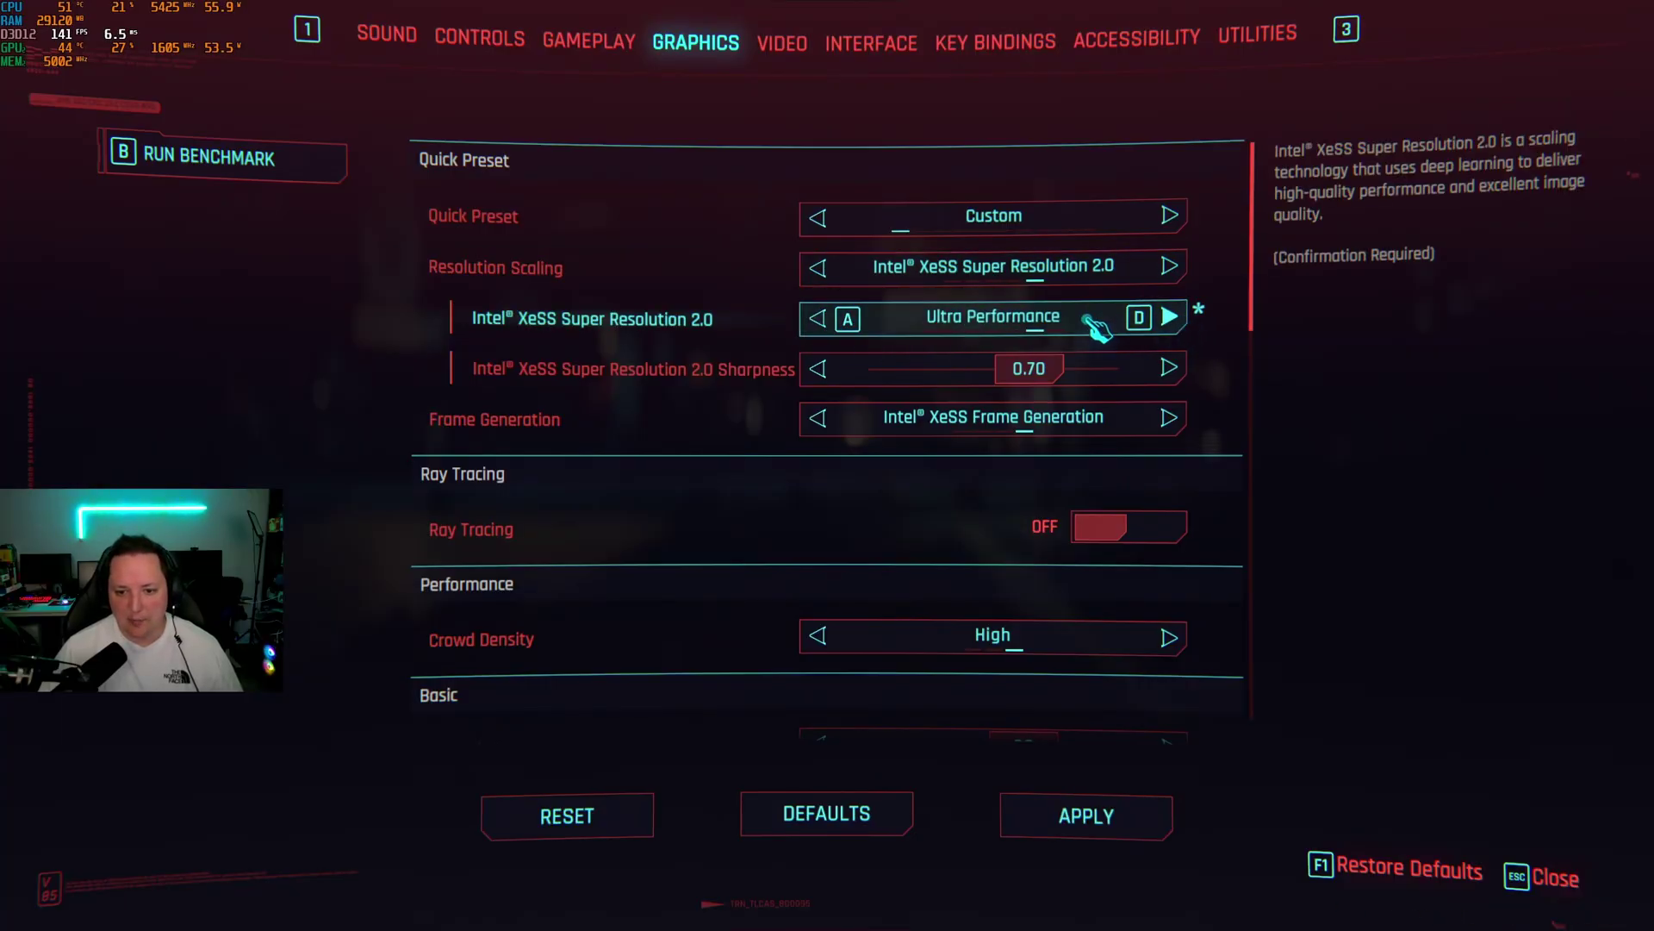
pyautogui.click(847, 321)
pyautogui.click(847, 321)
pyautogui.click(847, 321)
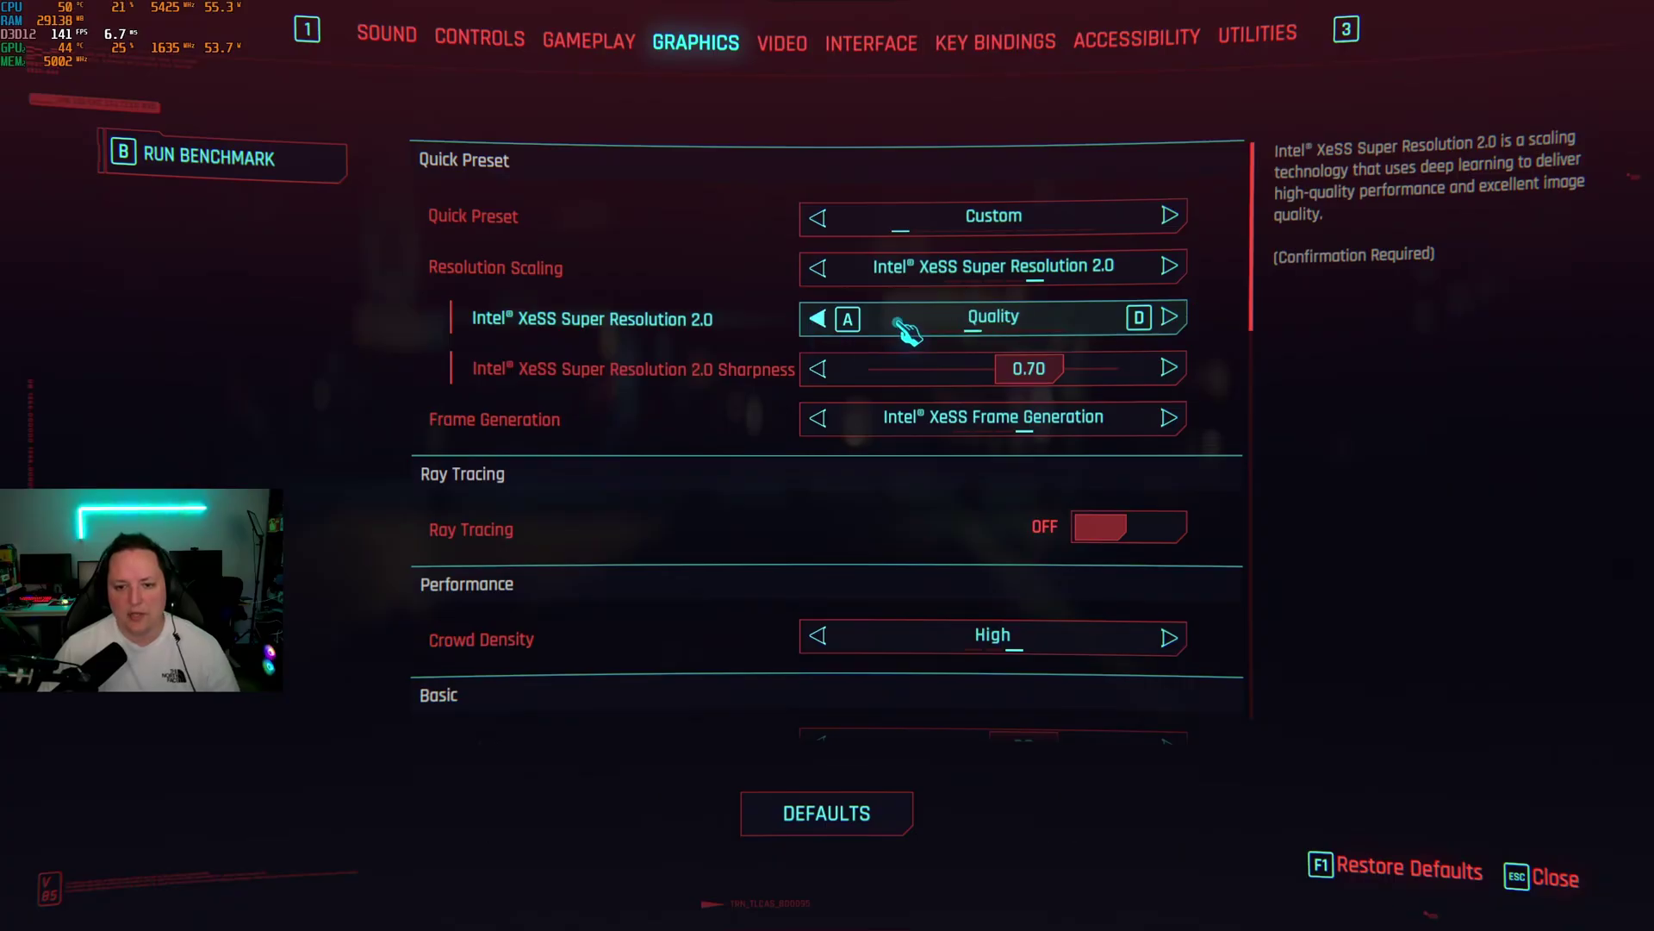
pyautogui.click(847, 320)
pyautogui.click(1170, 317)
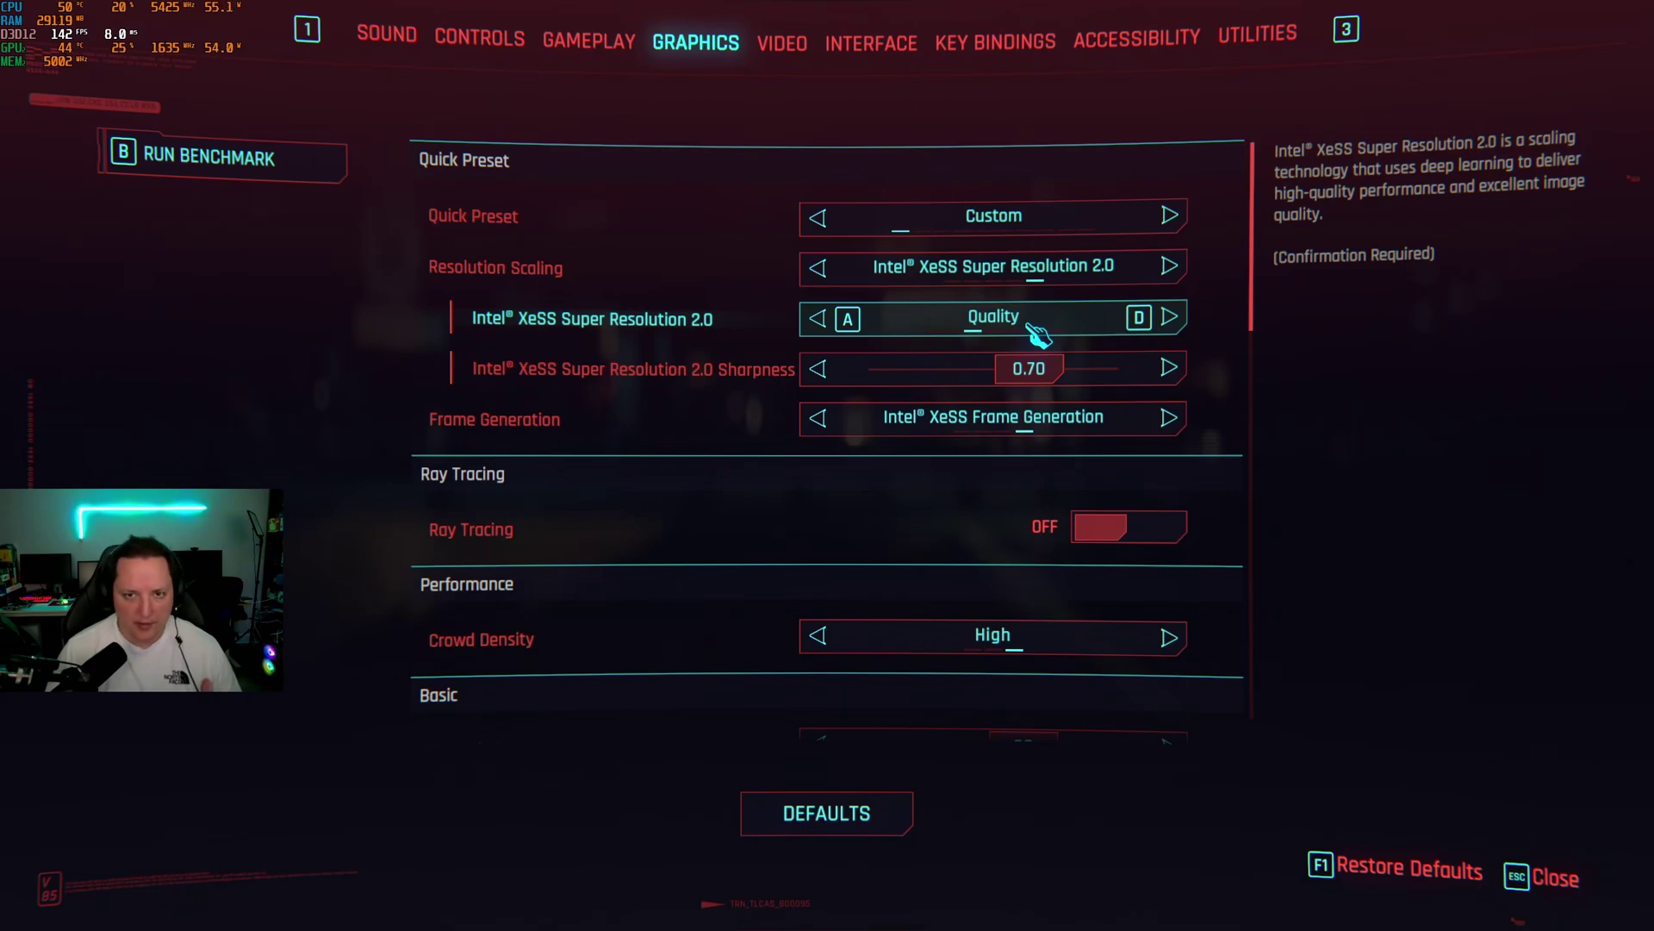
pyautogui.click(1169, 316)
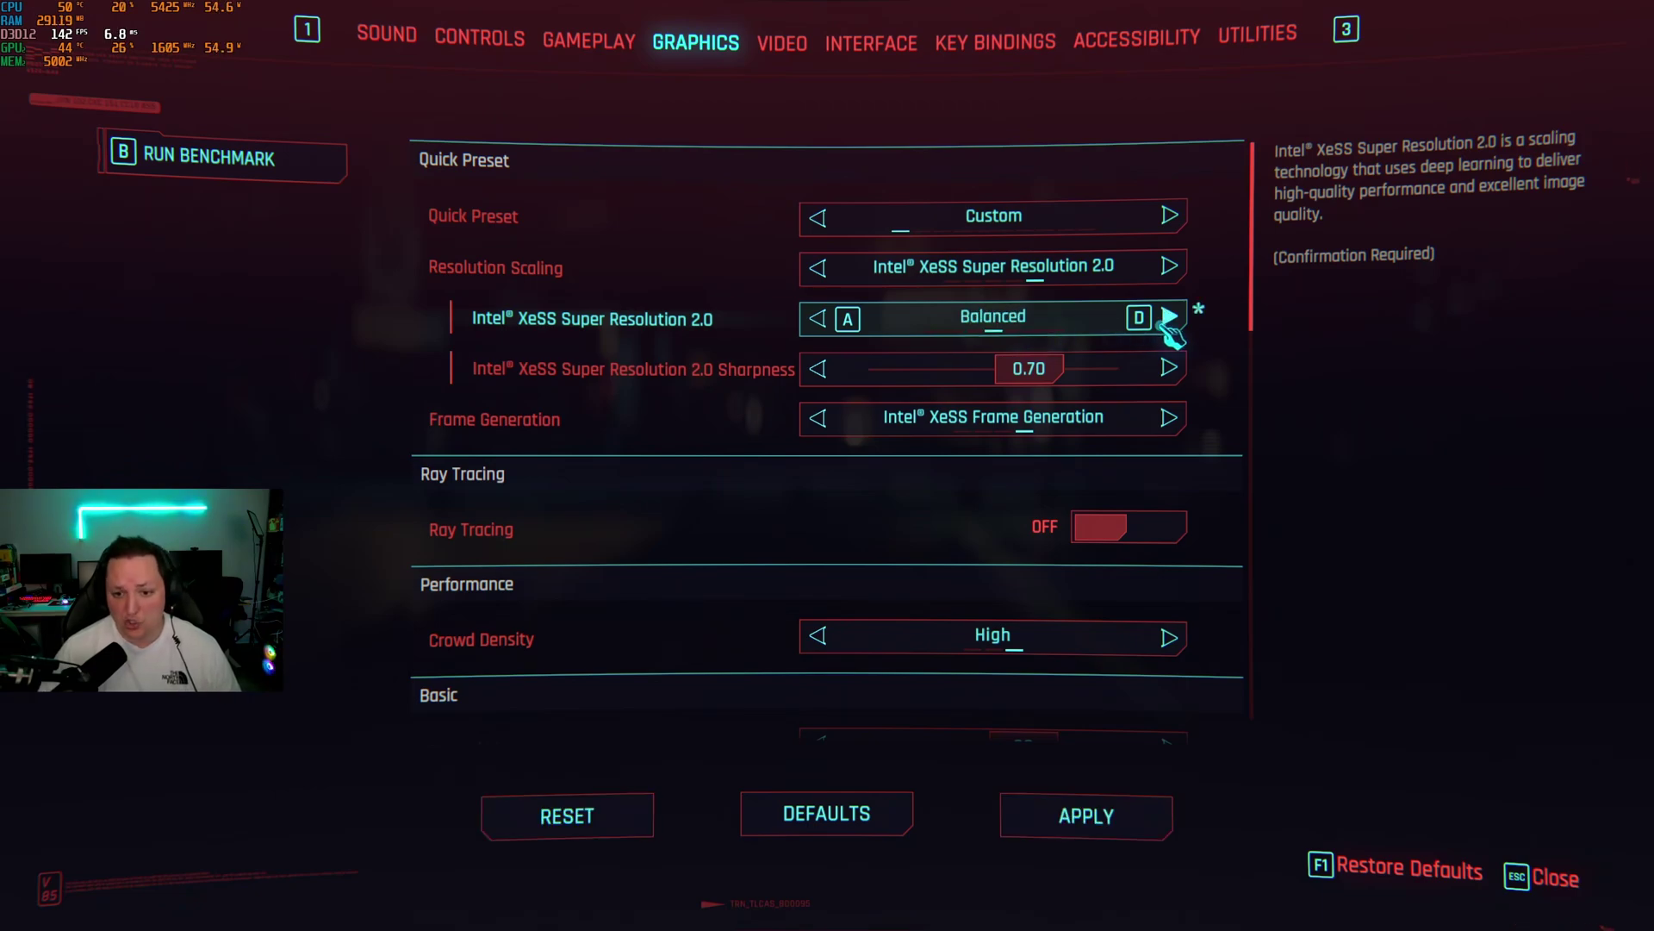
pyautogui.click(817, 318)
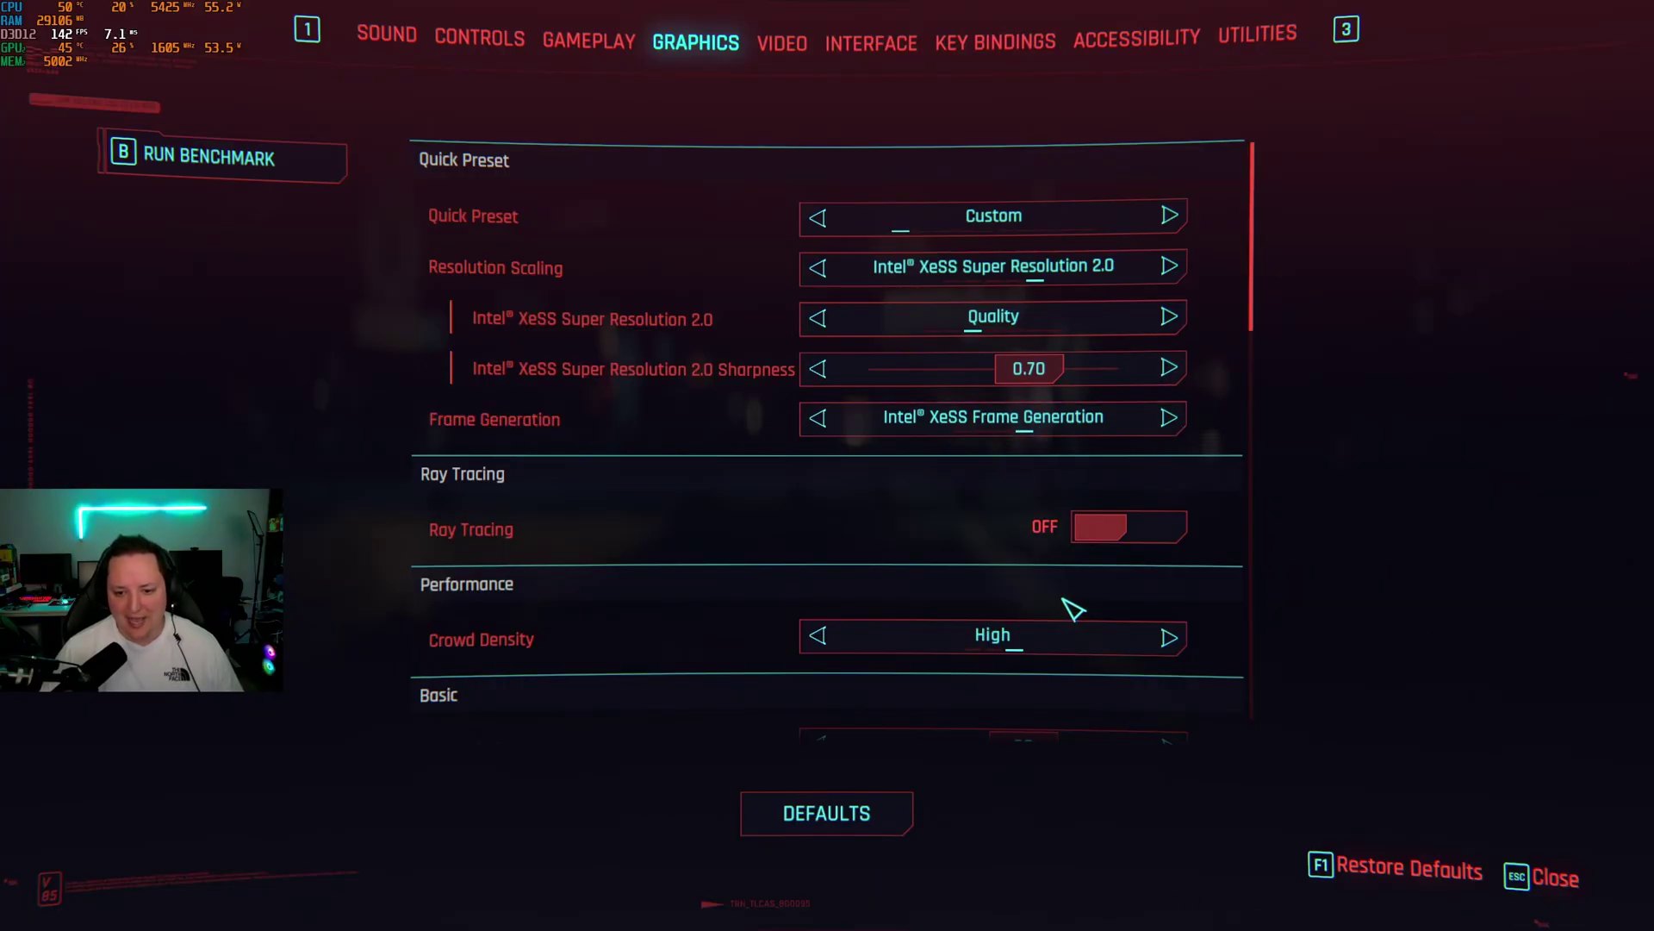
pyautogui.press('Escape')
pyautogui.press('Escape')
pyautogui.press('w')
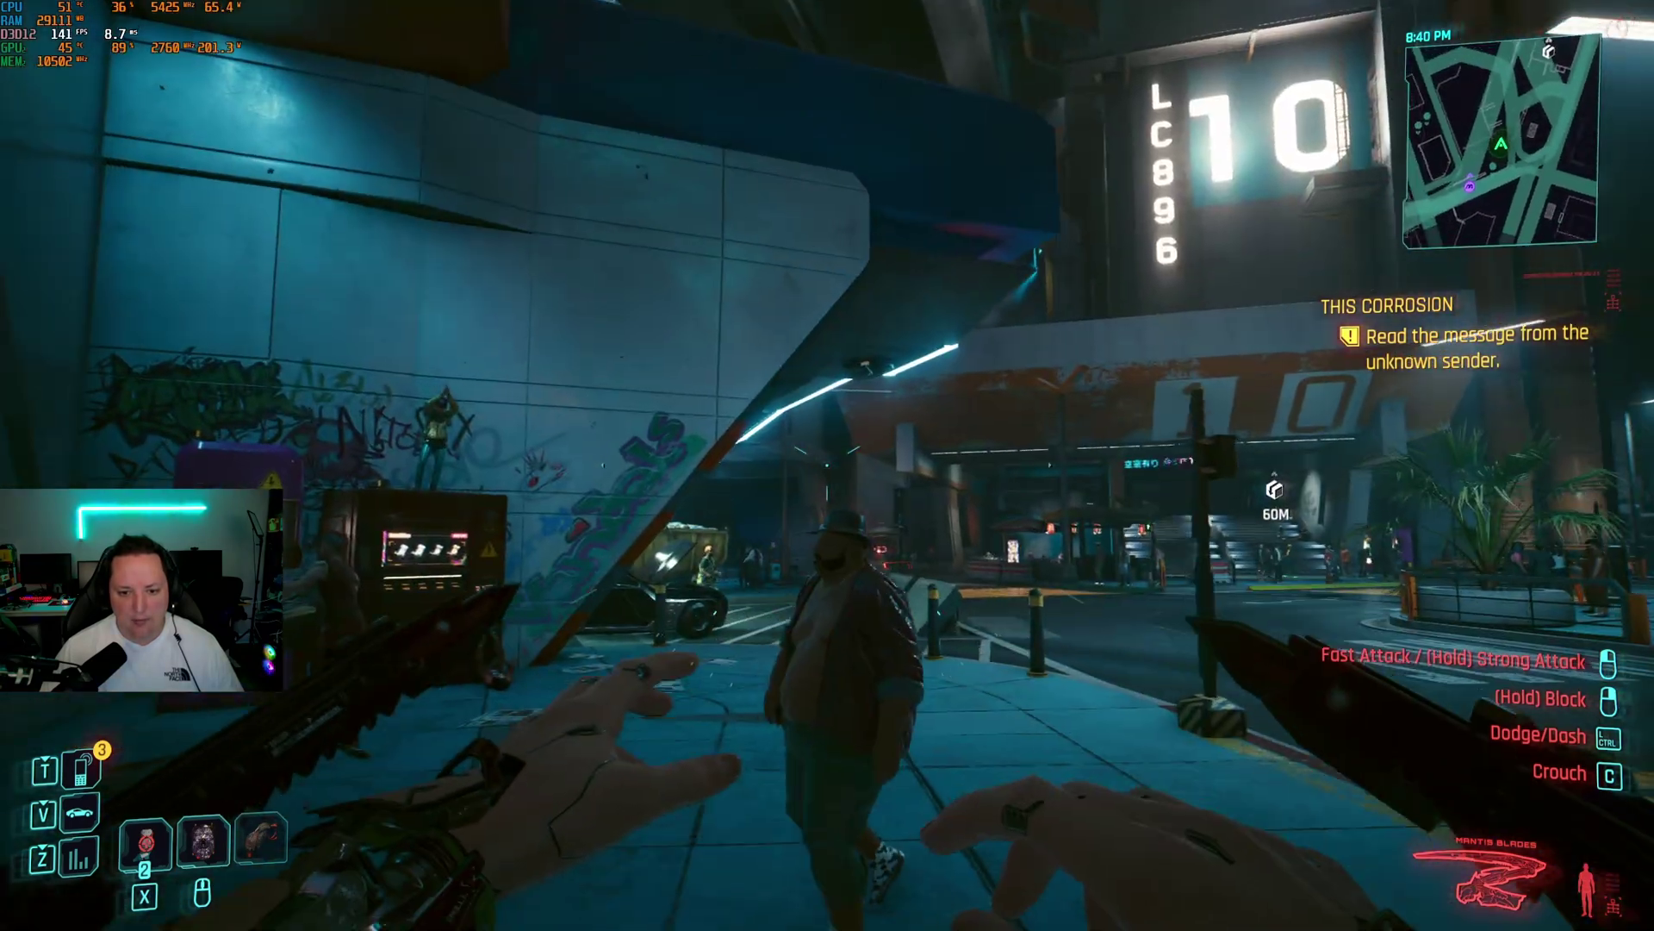